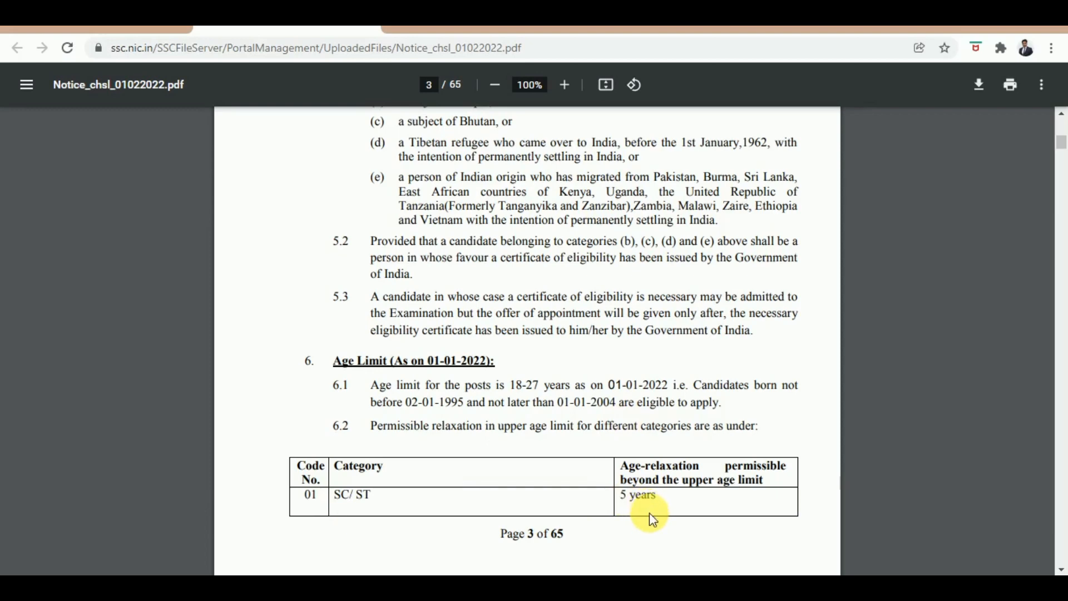
Step: Scroll the CHSL notice down to the Age Limit section and its age-relaxation table on page 4
{"action": "scroll", "coordinate": [911, 493], "scroll_direction": "down", "scroll_amount": 5}
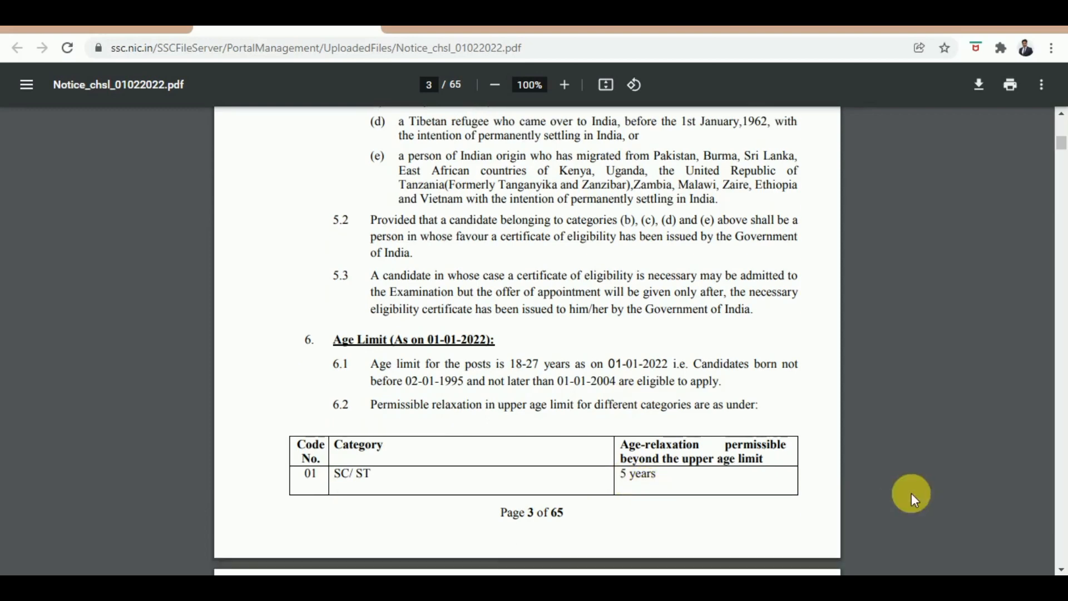
{"action": "scroll", "coordinate": [911, 492], "scroll_direction": "down", "scroll_amount": 1}
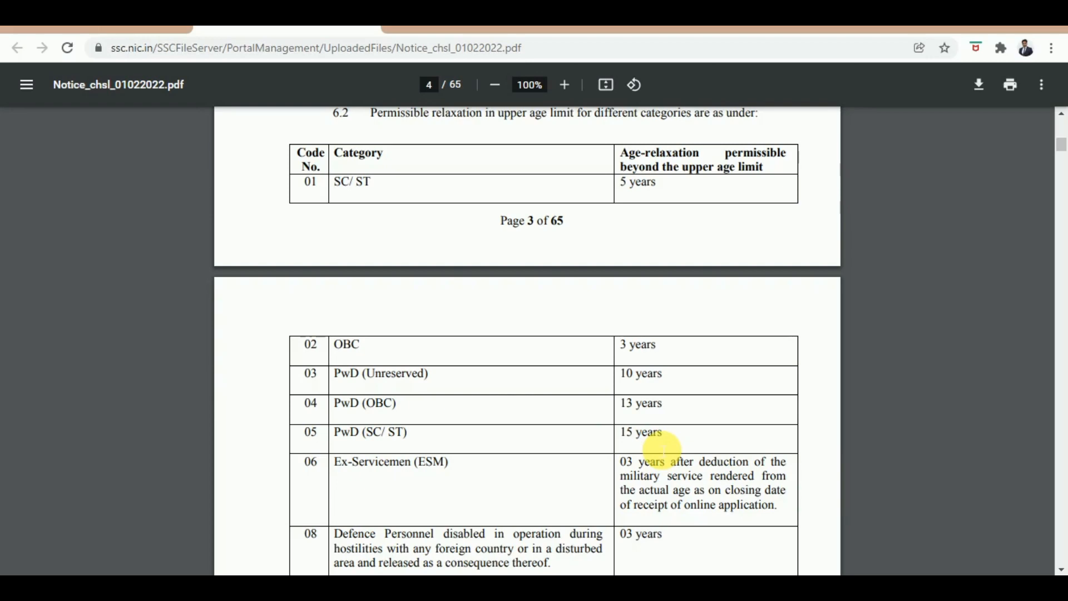
Step: Jump to page 40 of the notice, Annexure-V, showing the specimen photographs
{"action": "left_click", "coordinate": [27, 84]}
{"action": "left_click_drag", "start_coordinate": [229, 138], "coordinate": [231, 379]}
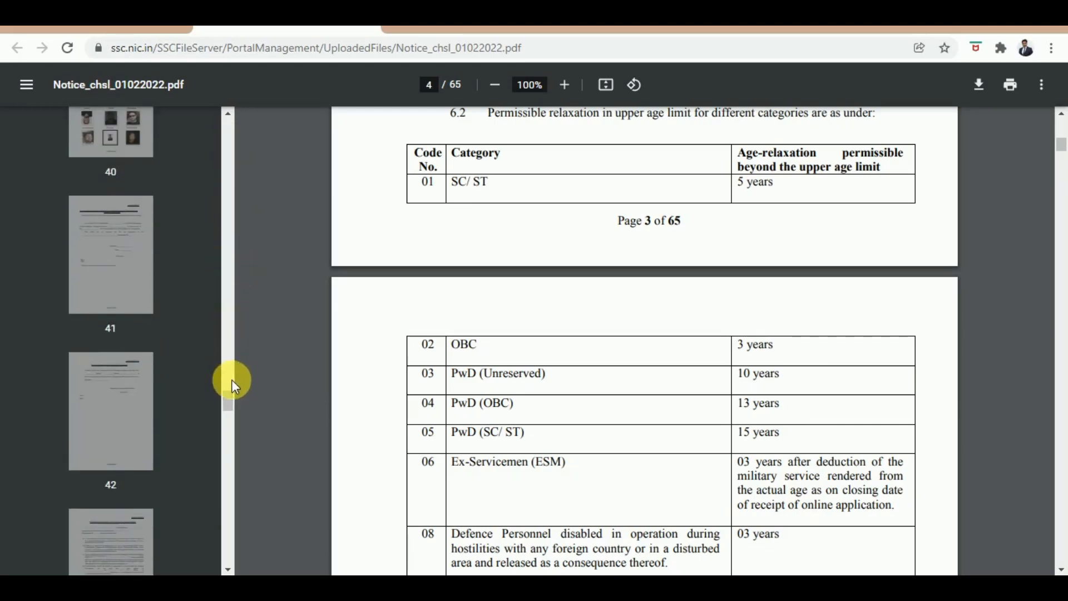
{"action": "left_click", "coordinate": [117, 135]}
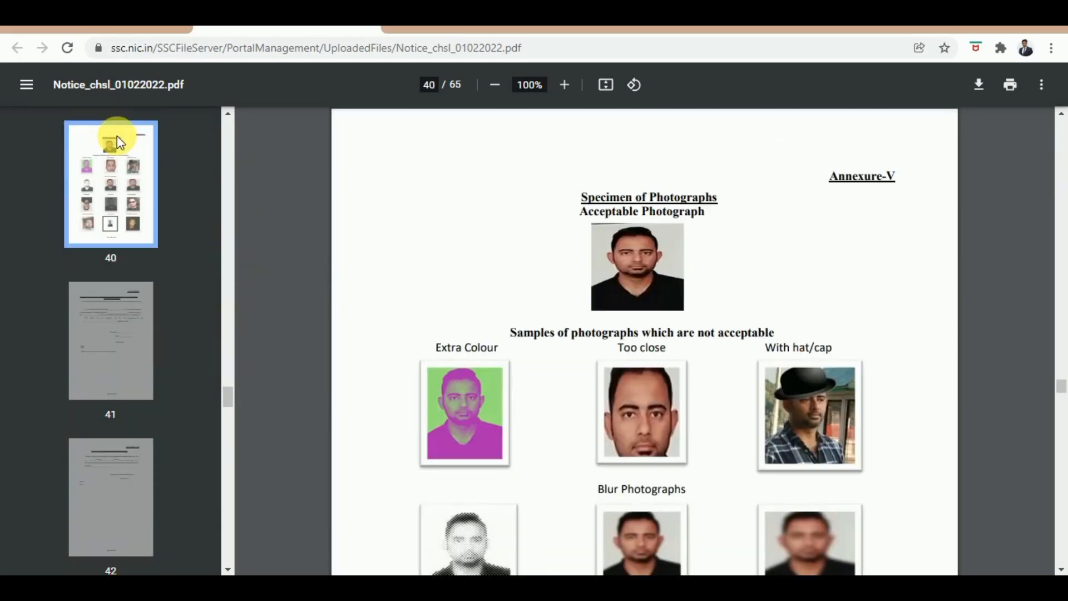
{"action": "left_click", "coordinate": [26, 83]}
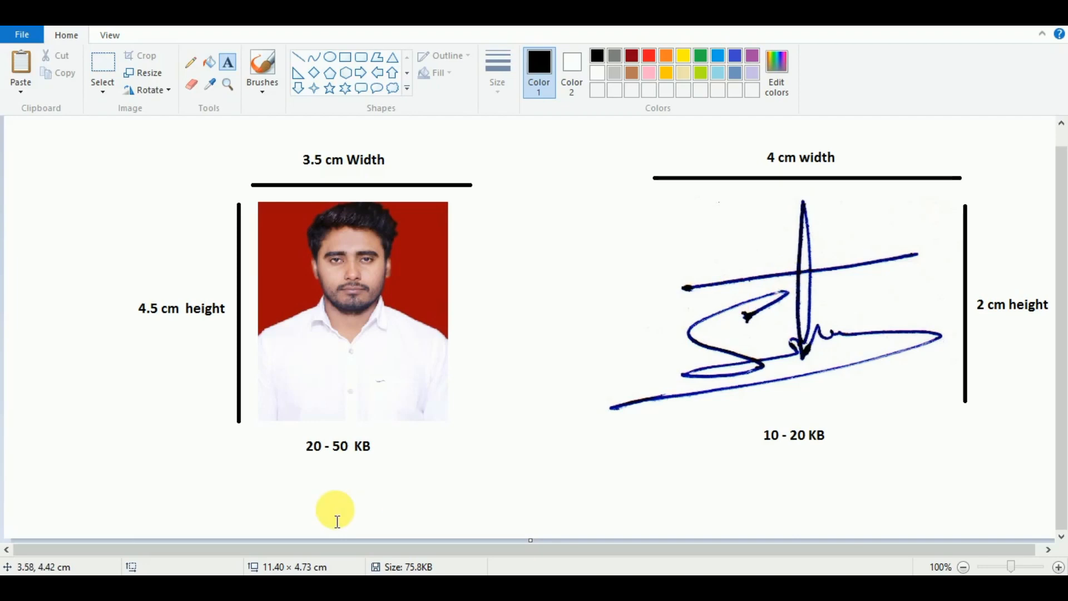
Step: Leave the Paint size guide and bring up the Google home page in Chrome
{"action": "left_click", "coordinate": [354, 490]}
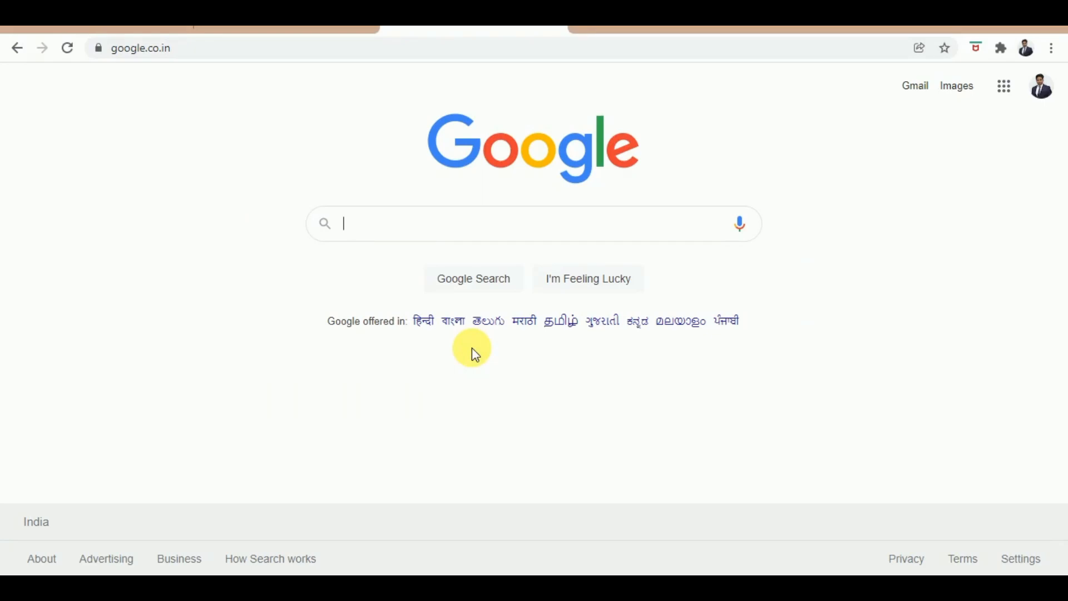
Step: Search Google for 'ssc' and open the Staff Selection Commission site, ssc.nic.in
{"action": "type", "text": "ssc"}
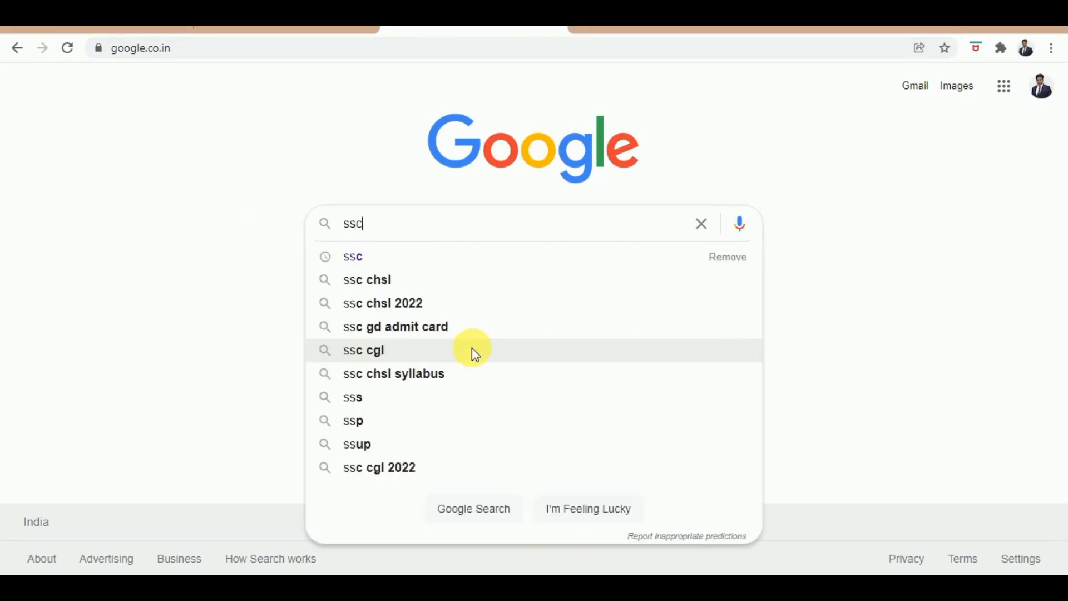
{"action": "key", "text": "Return"}
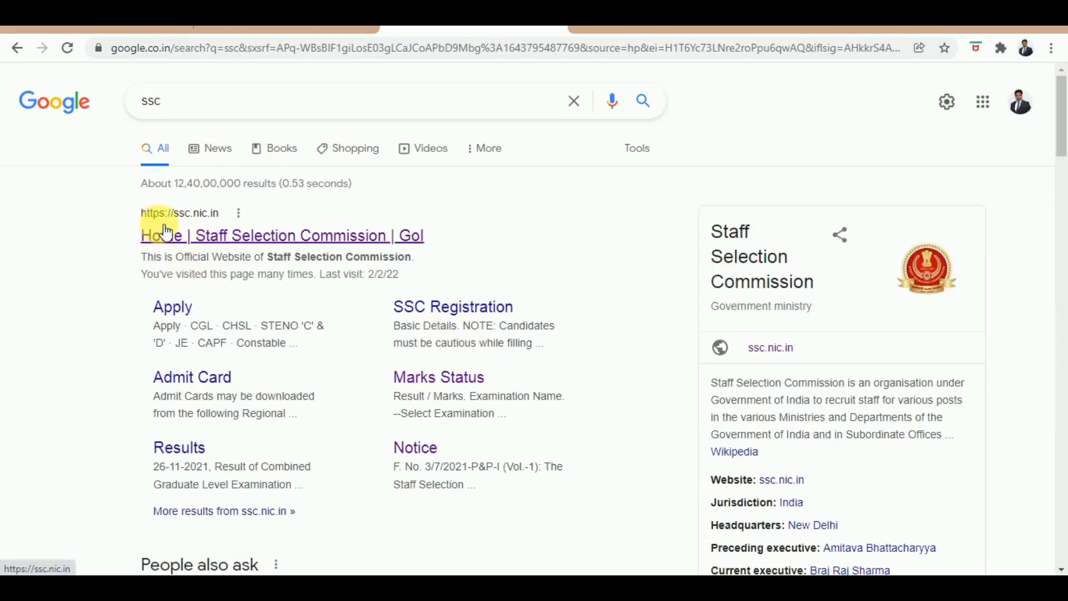
{"action": "left_click", "coordinate": [194, 219]}
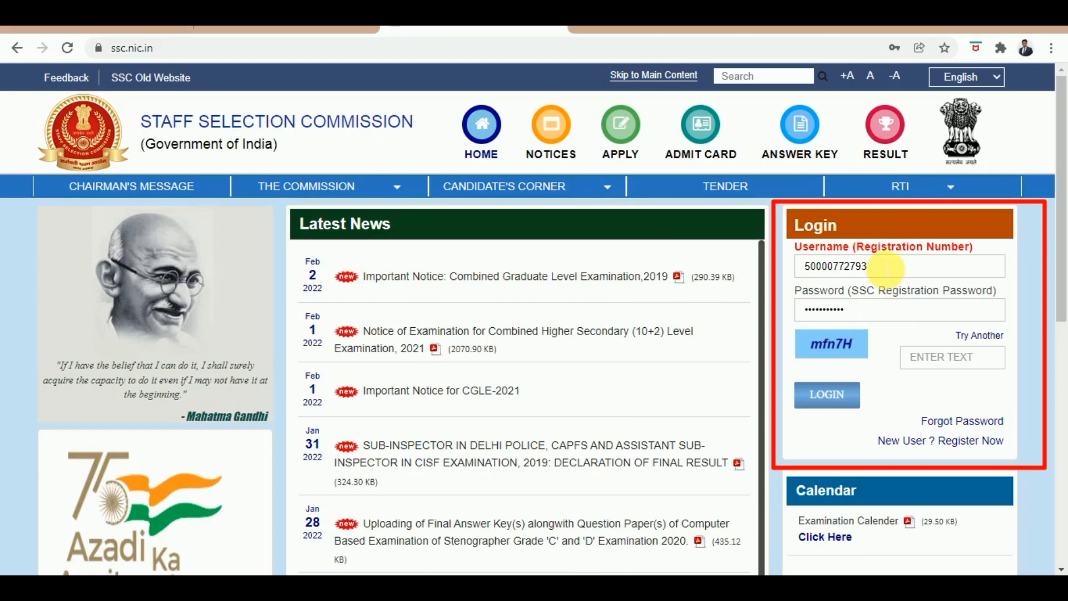
Step: Enter the displayed captcha code and log in to the SSC candidate portal
{"action": "left_click", "coordinate": [941, 362]}
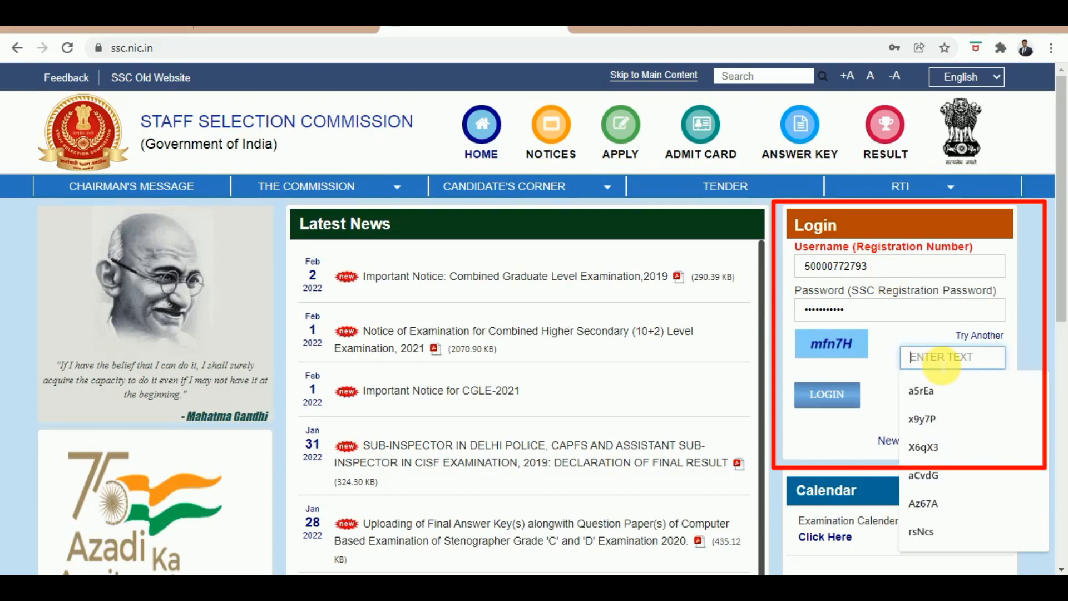
{"action": "type", "text": "mfn"}
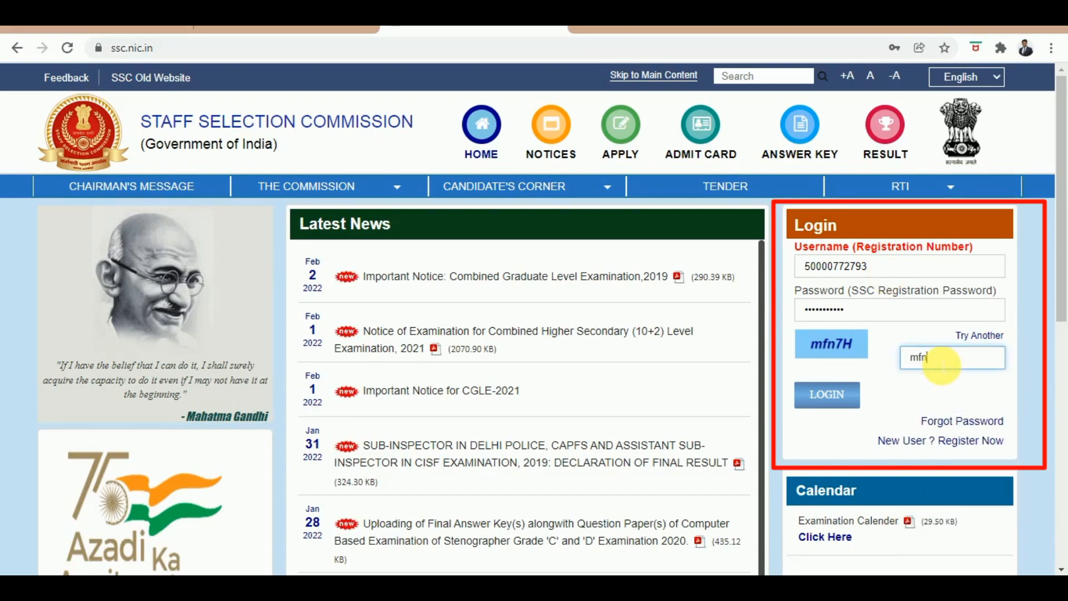
{"action": "type", "text": "7H"}
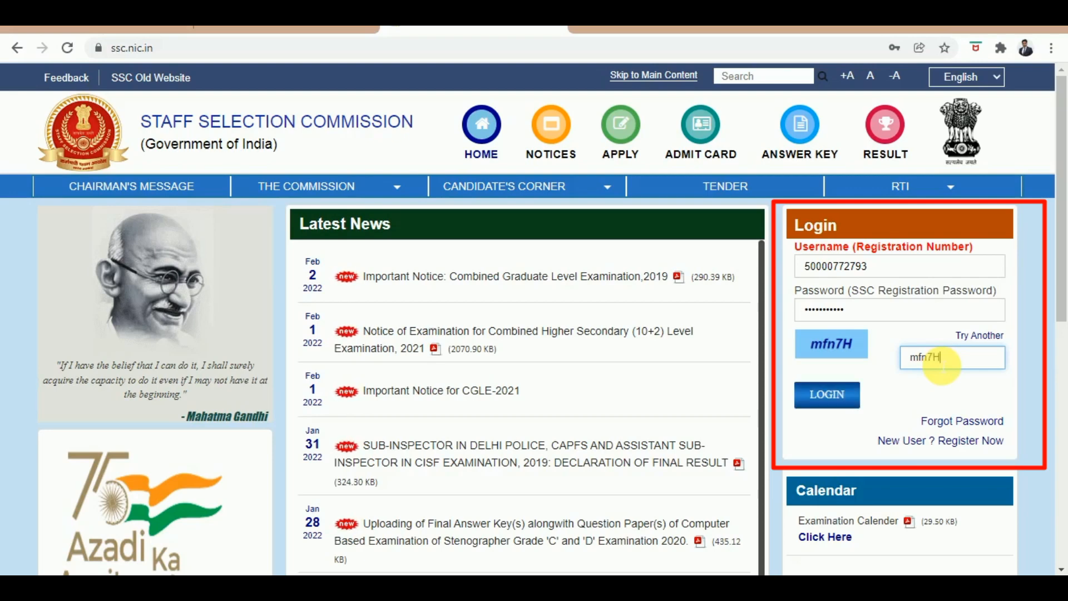
{"action": "left_click", "coordinate": [829, 398]}
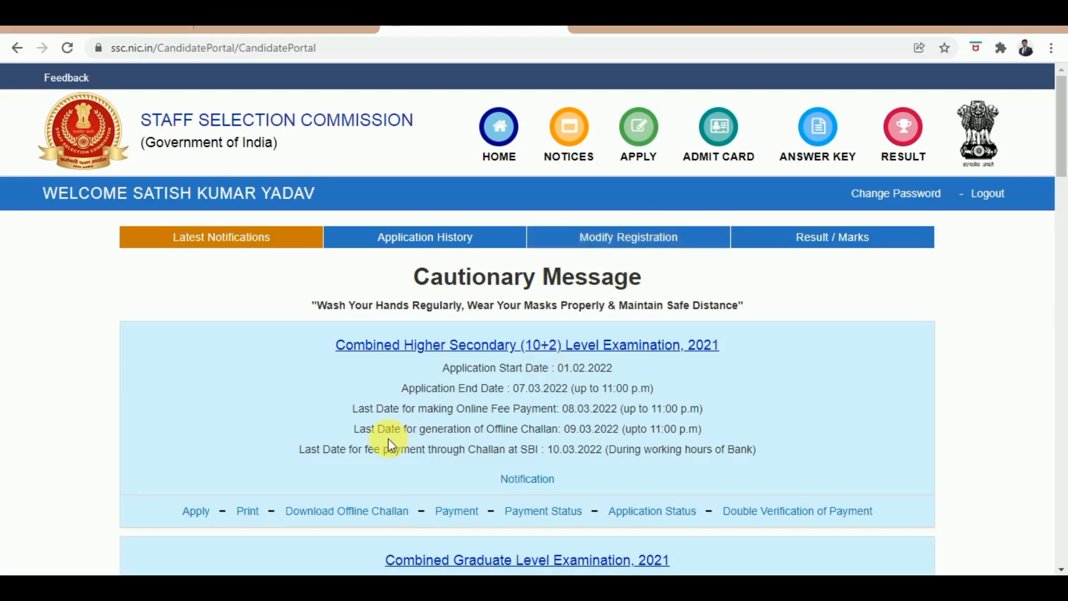
Step: Start the CHSL 2021 application and scroll through its prefilled personal and matriculation details
{"action": "left_click", "coordinate": [202, 517]}
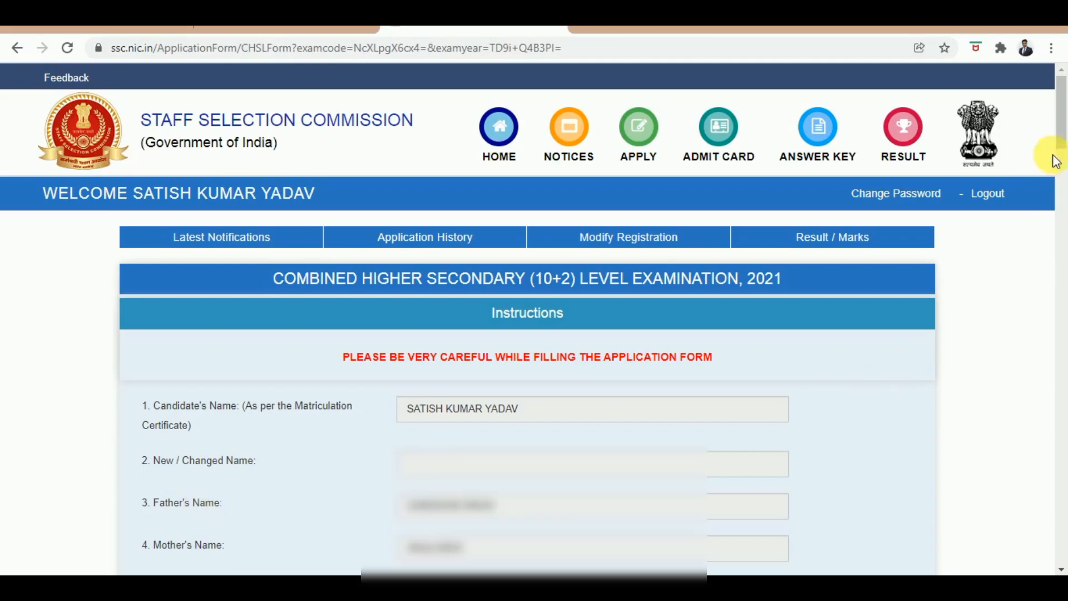
{"action": "left_click_drag", "start_coordinate": [1061, 145], "coordinate": [1060, 211]}
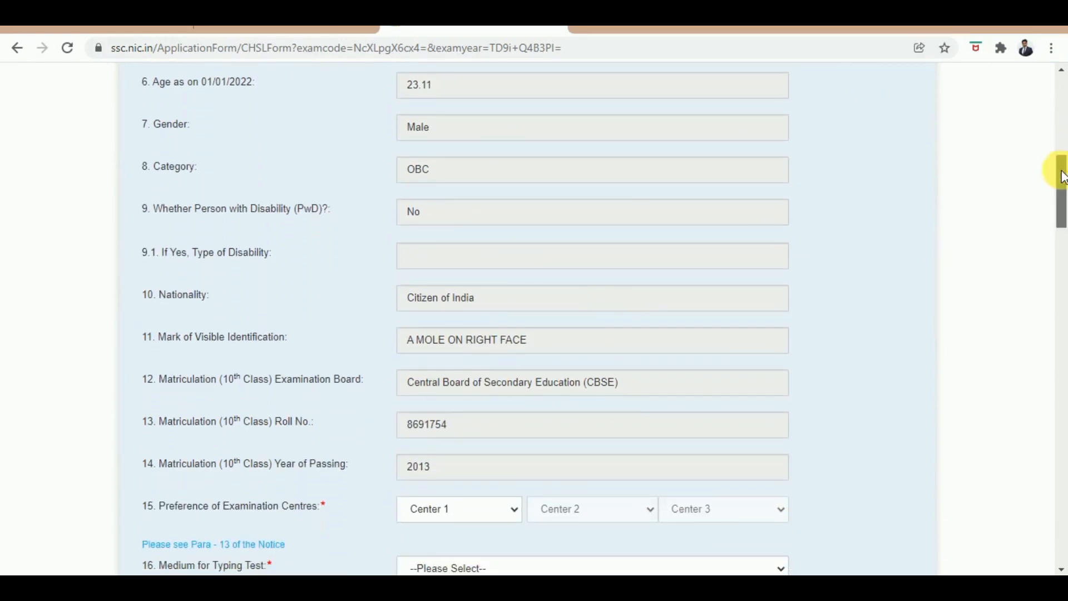
{"action": "left_click_drag", "start_coordinate": [1061, 167], "coordinate": [1061, 218]}
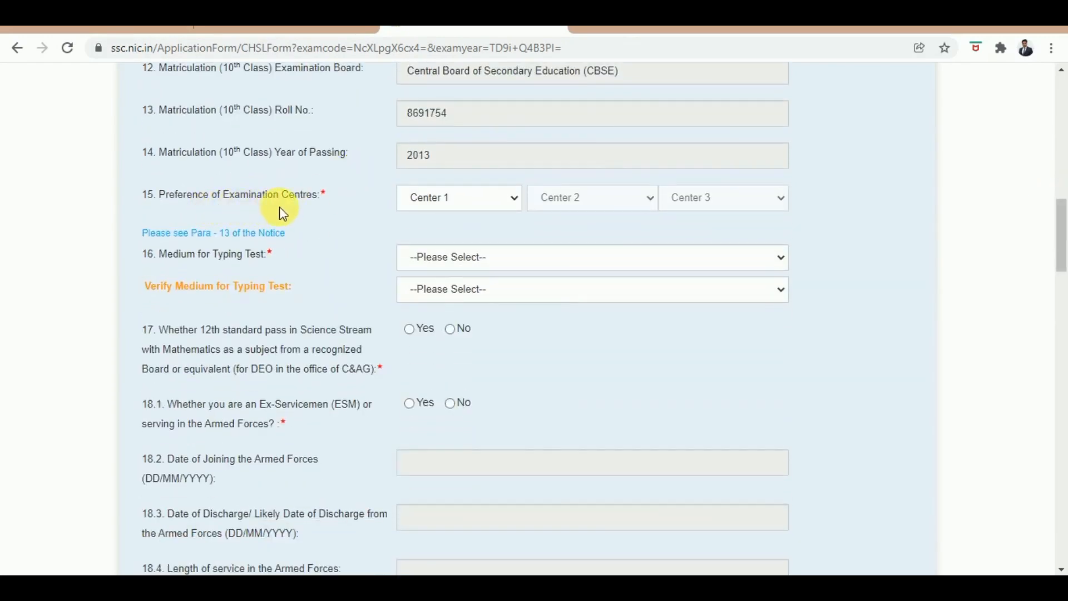
Step: Choose NR-Delhi(2201), NR-Haridwar(2005) and NR-Dehradun(2002) as exam centres 1, 2 and 3
{"action": "left_click", "coordinate": [464, 207]}
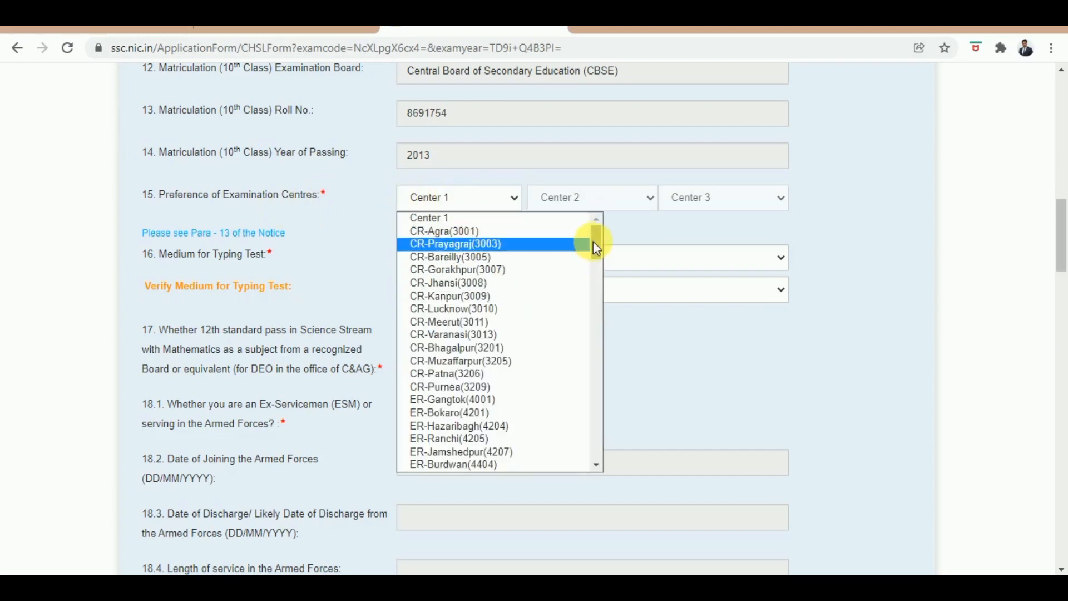
{"action": "left_click_drag", "start_coordinate": [593, 241], "coordinate": [597, 365]}
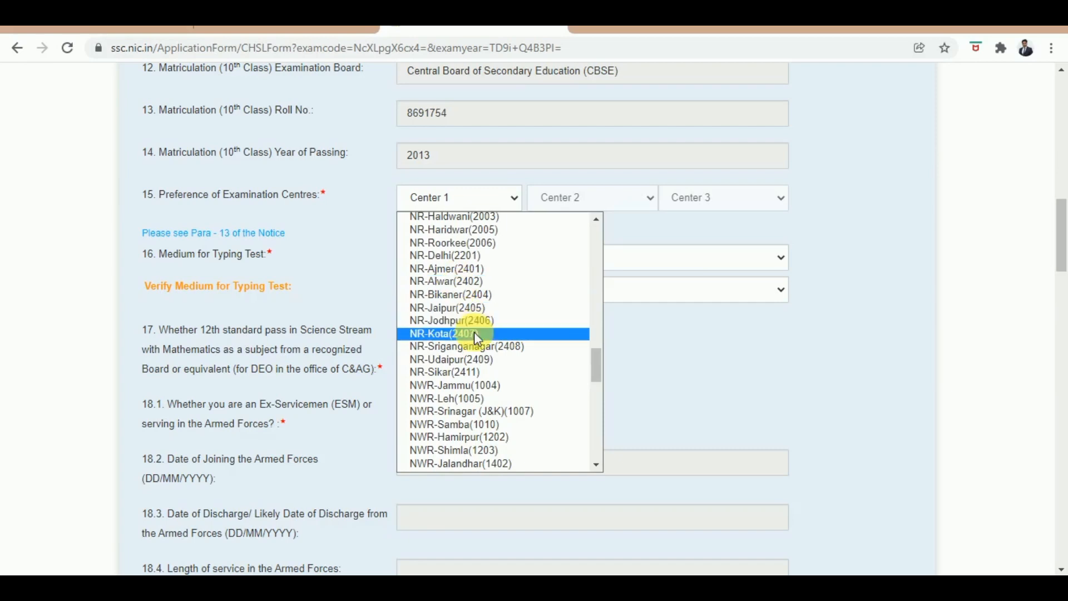
{"action": "left_click", "coordinate": [466, 256]}
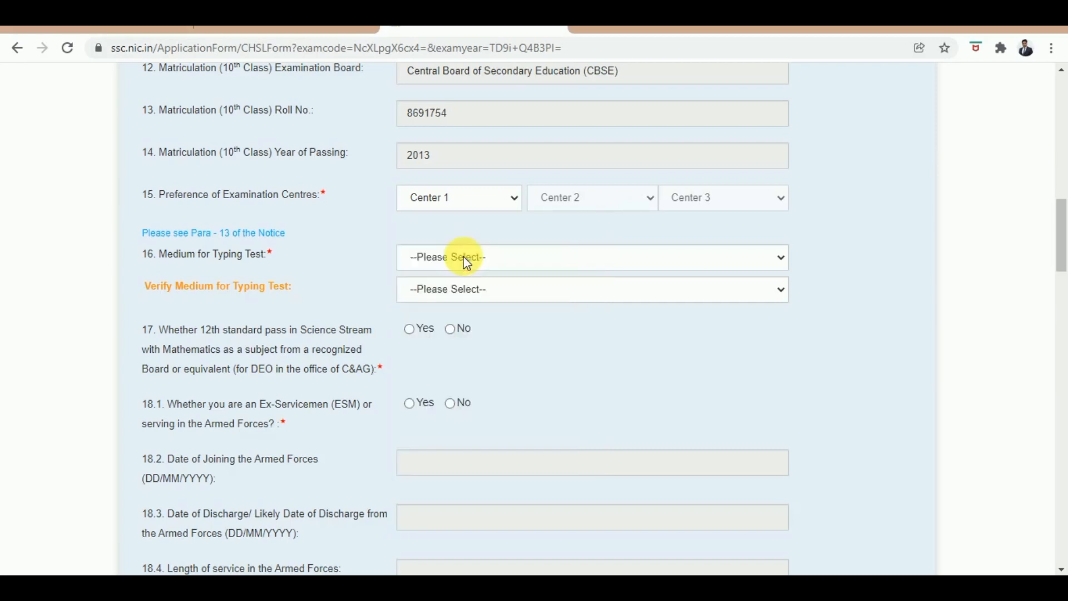
{"action": "left_click", "coordinate": [599, 207]}
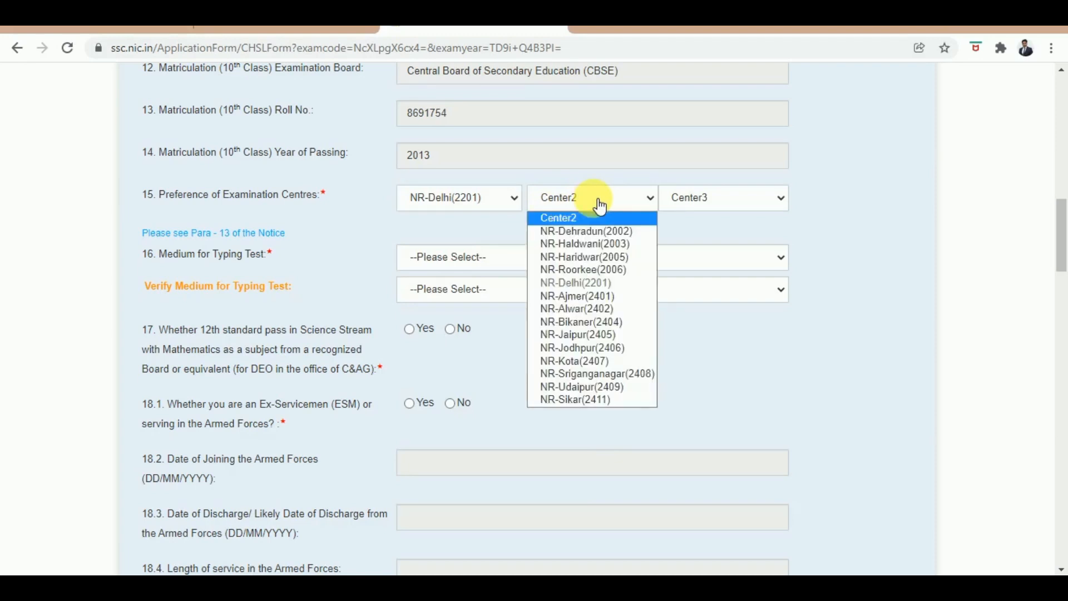
{"action": "left_click", "coordinate": [582, 261]}
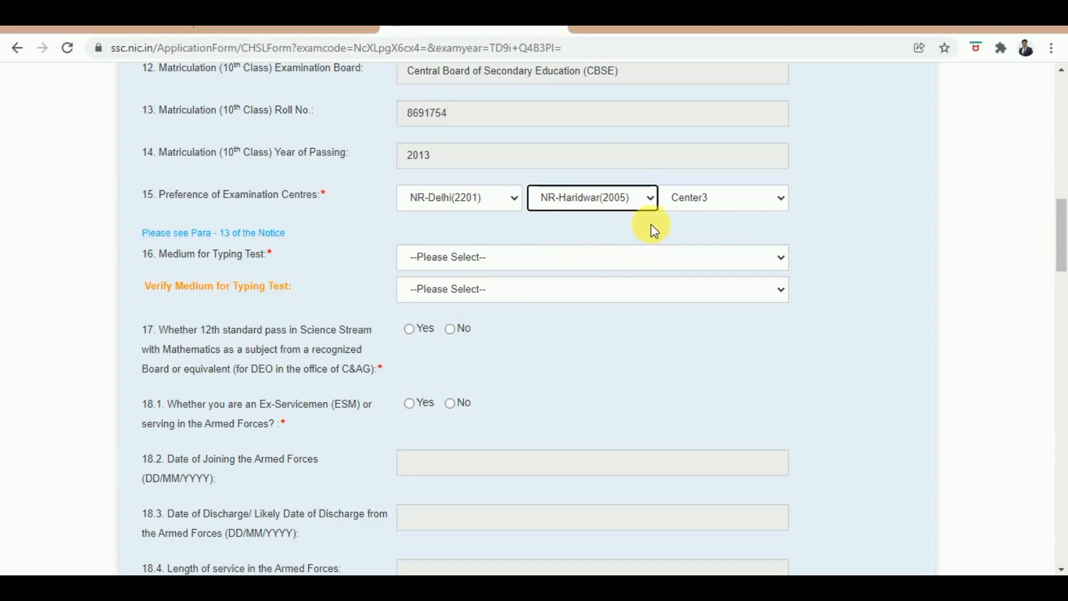
{"action": "left_click", "coordinate": [722, 207]}
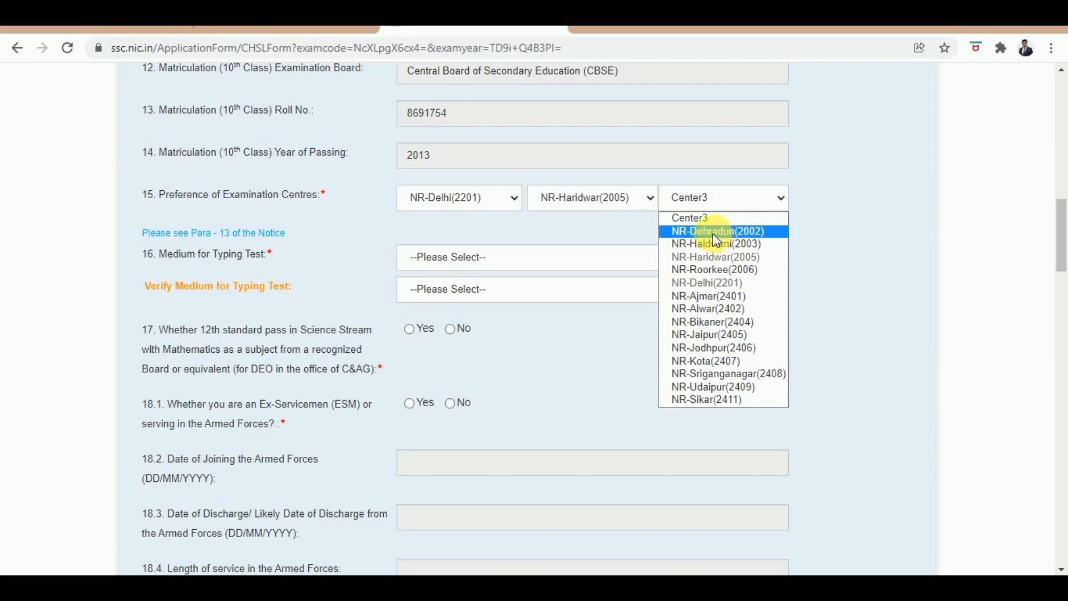
{"action": "left_click", "coordinate": [712, 233]}
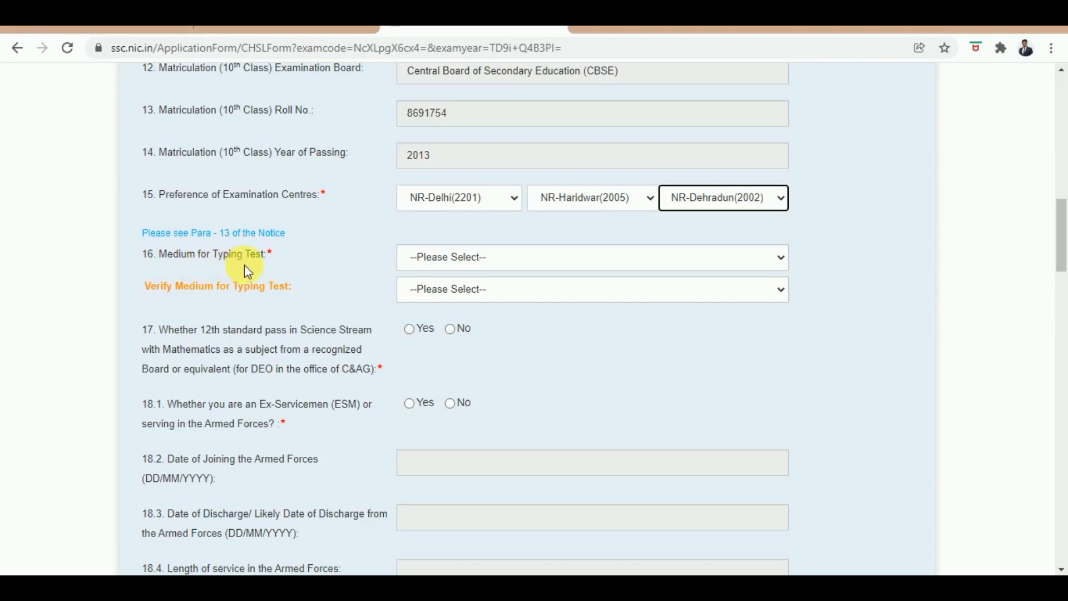
Step: Set the typing-test medium to English and verify it as English
{"action": "left_click", "coordinate": [516, 265]}
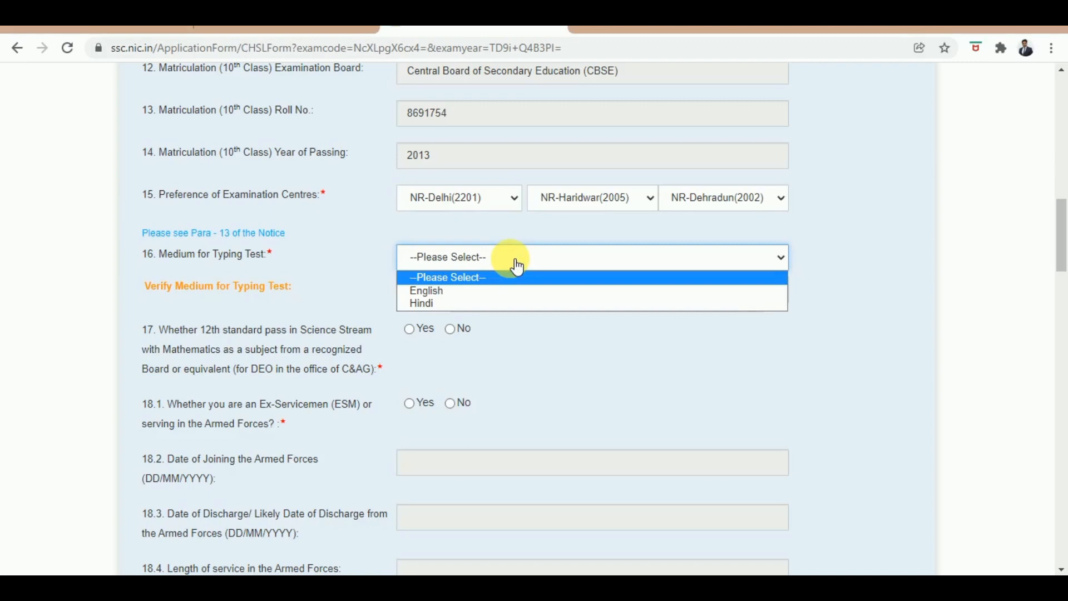
{"action": "left_click", "coordinate": [460, 295]}
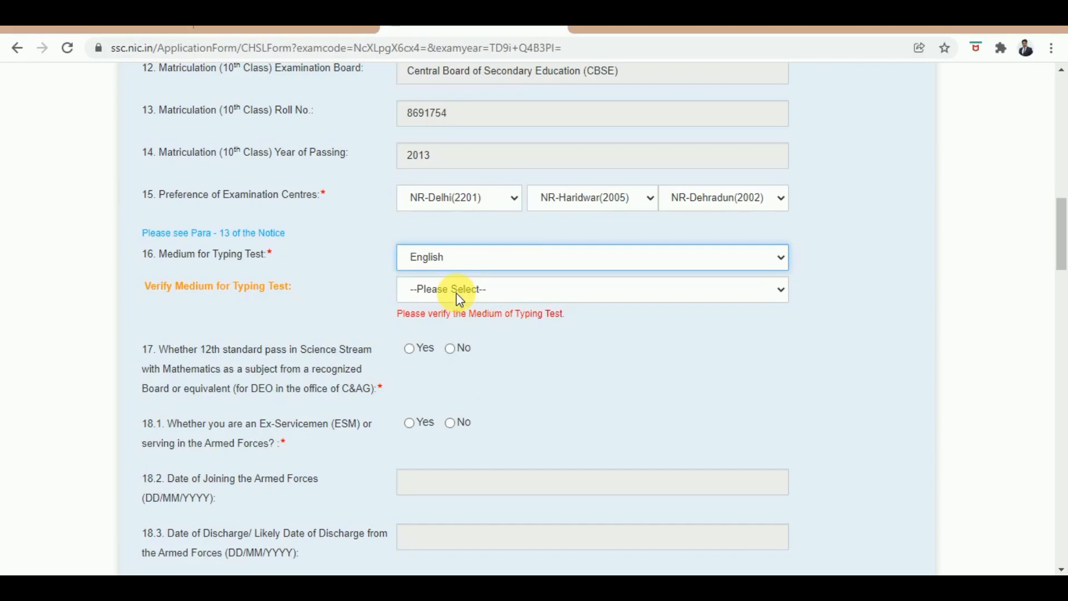
{"action": "left_click", "coordinate": [490, 301]}
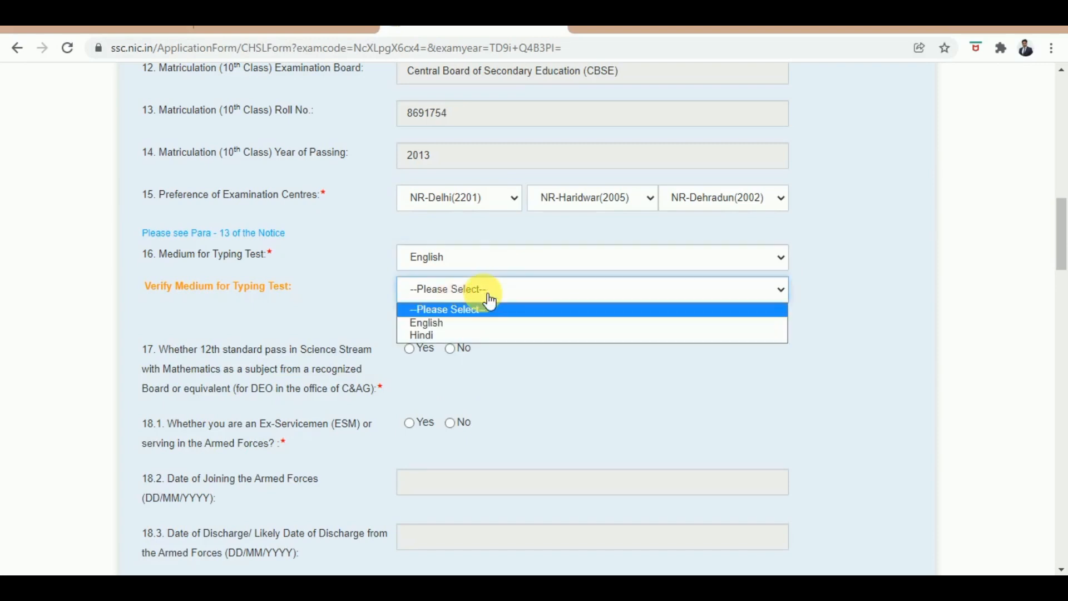
{"action": "left_click", "coordinate": [463, 325]}
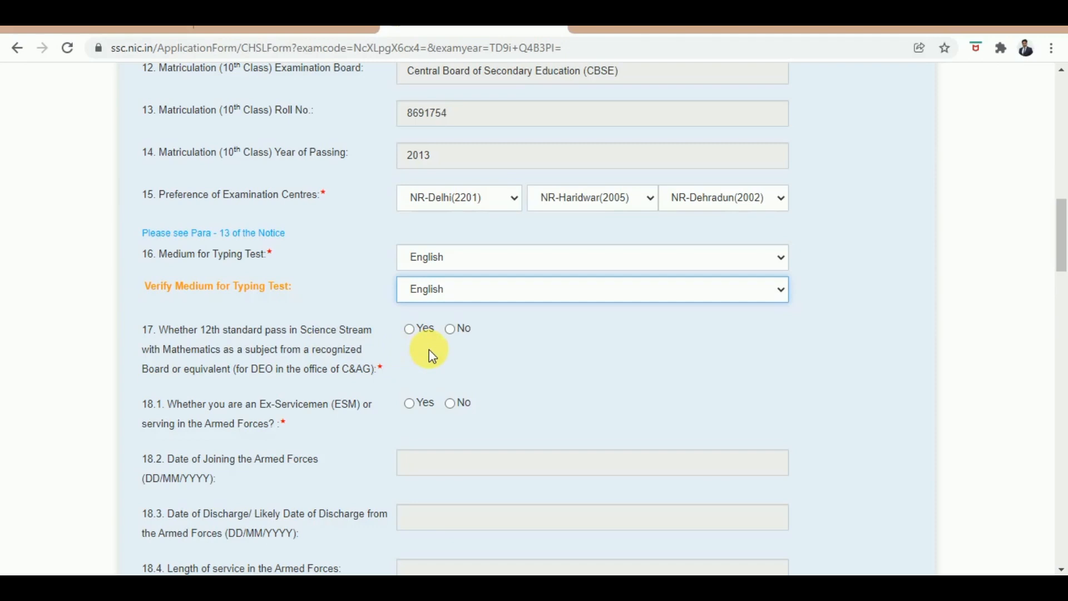
Step: Answer No to the 12th Science with Mathematics and Ex-Servicemen questions
{"action": "left_click", "coordinate": [454, 331]}
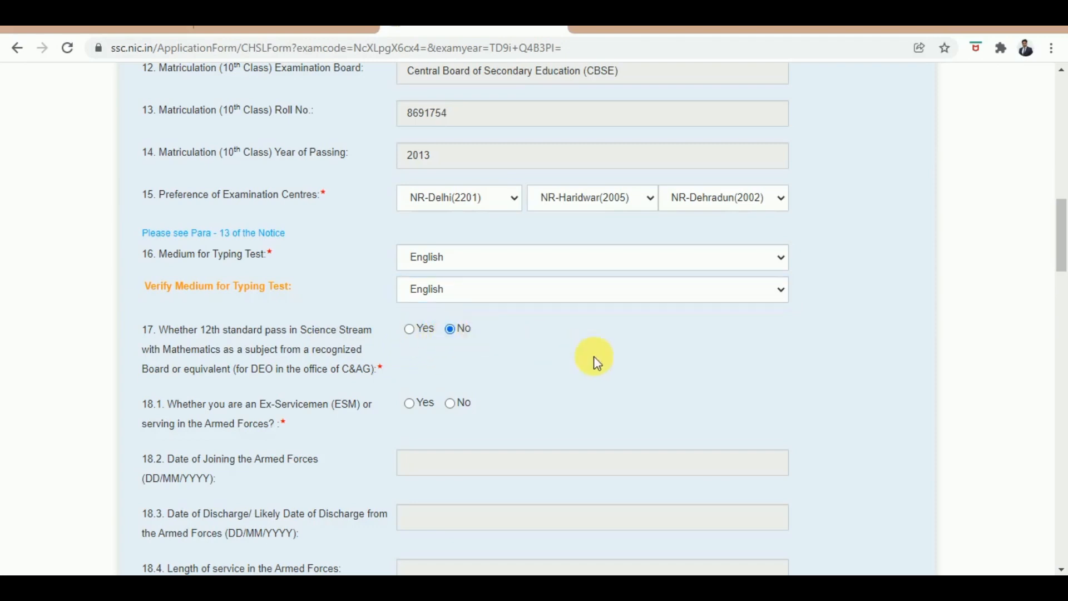
{"action": "scroll", "coordinate": [592, 362], "scroll_direction": "down", "scroll_amount": 2}
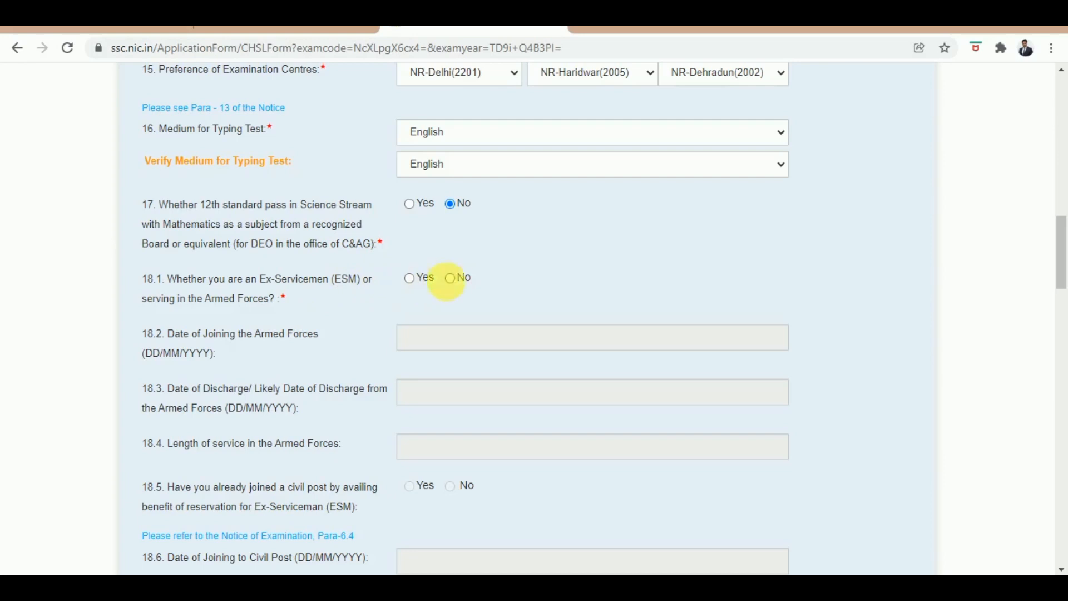
{"action": "left_click", "coordinate": [450, 279]}
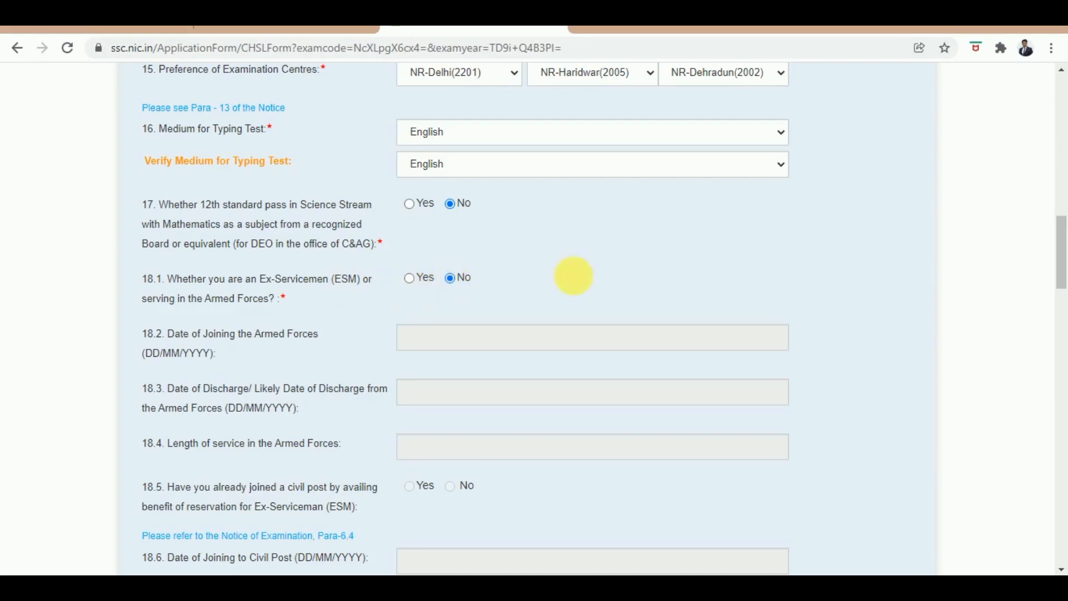
{"action": "scroll", "coordinate": [628, 276], "scroll_direction": "down", "scroll_amount": 4}
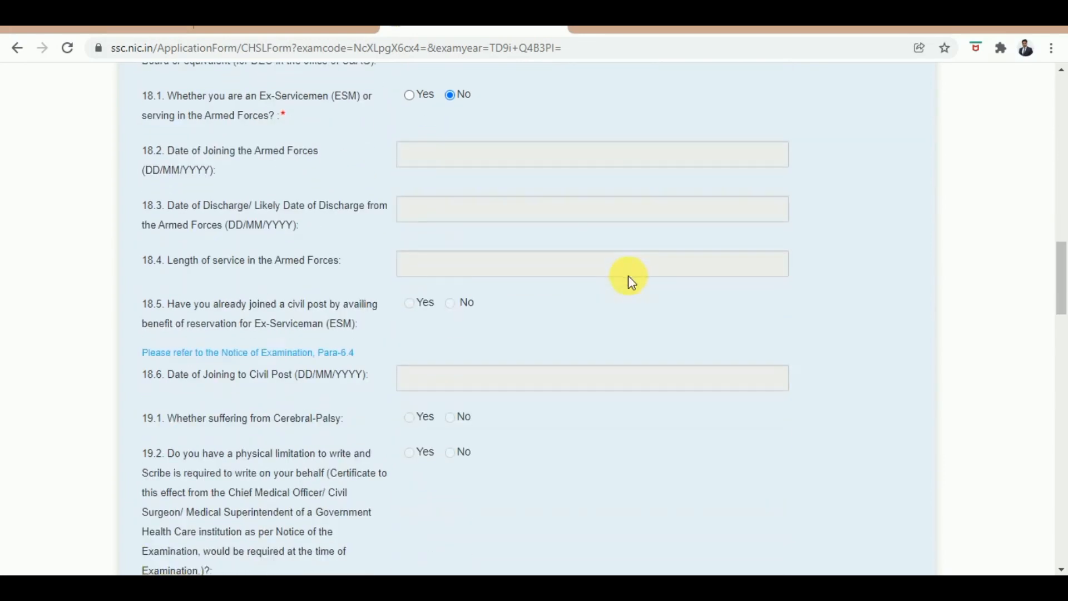
{"action": "scroll", "coordinate": [628, 275], "scroll_direction": "down", "scroll_amount": 2}
{"action": "scroll", "coordinate": [628, 275], "scroll_direction": "down", "scroll_amount": 4}
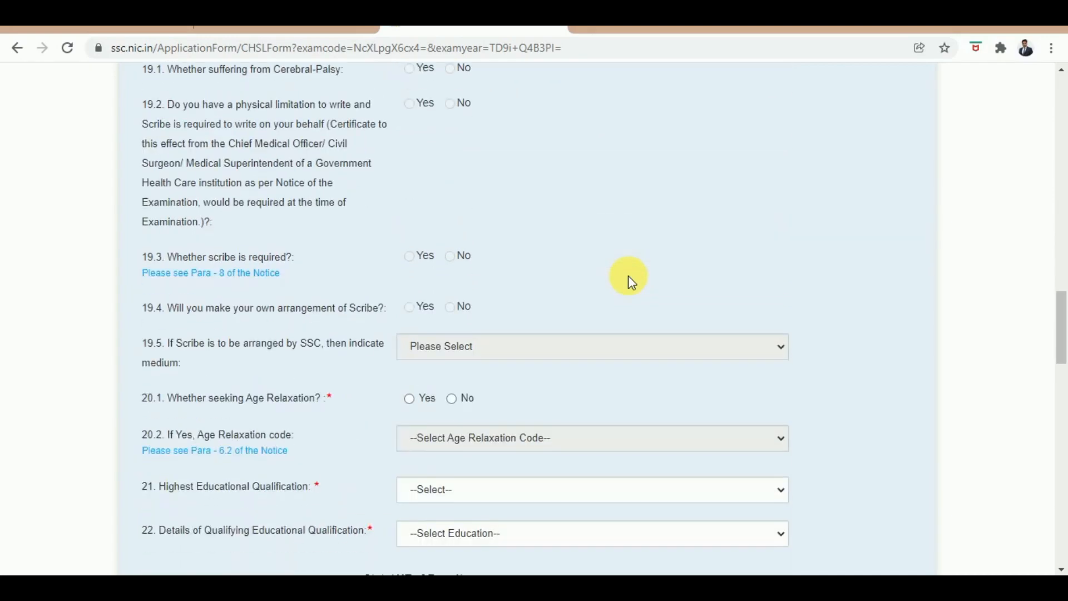
{"action": "scroll", "coordinate": [628, 275], "scroll_direction": "down", "scroll_amount": 3}
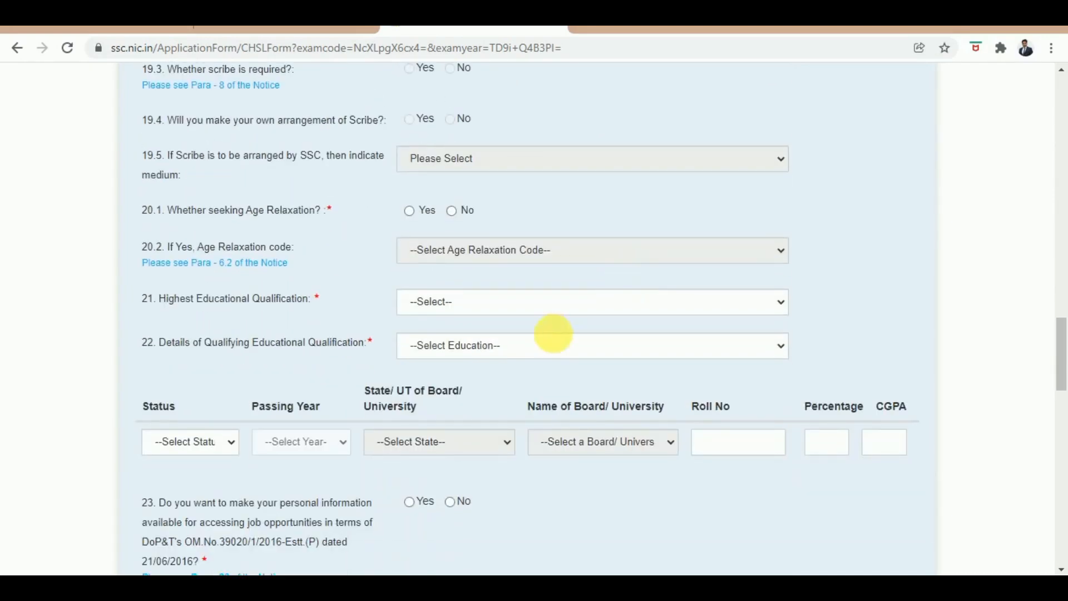
Step: Set highest qualification to BA (Hons.)(6) and qualifying qualification to 12th Standard
{"action": "left_click", "coordinate": [536, 306]}
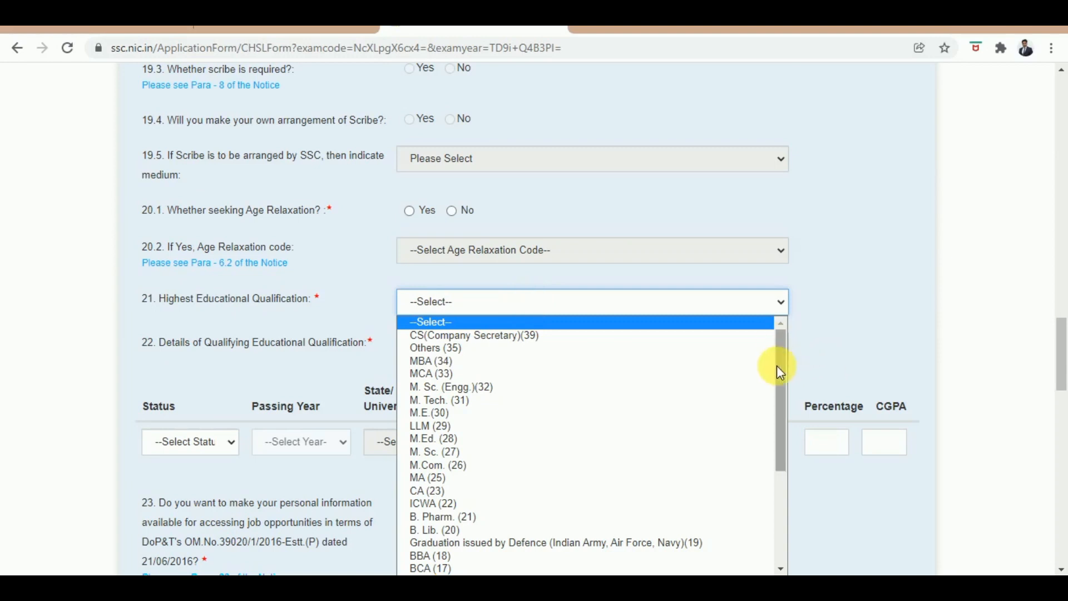
{"action": "left_click_drag", "start_coordinate": [776, 365], "coordinate": [782, 468]}
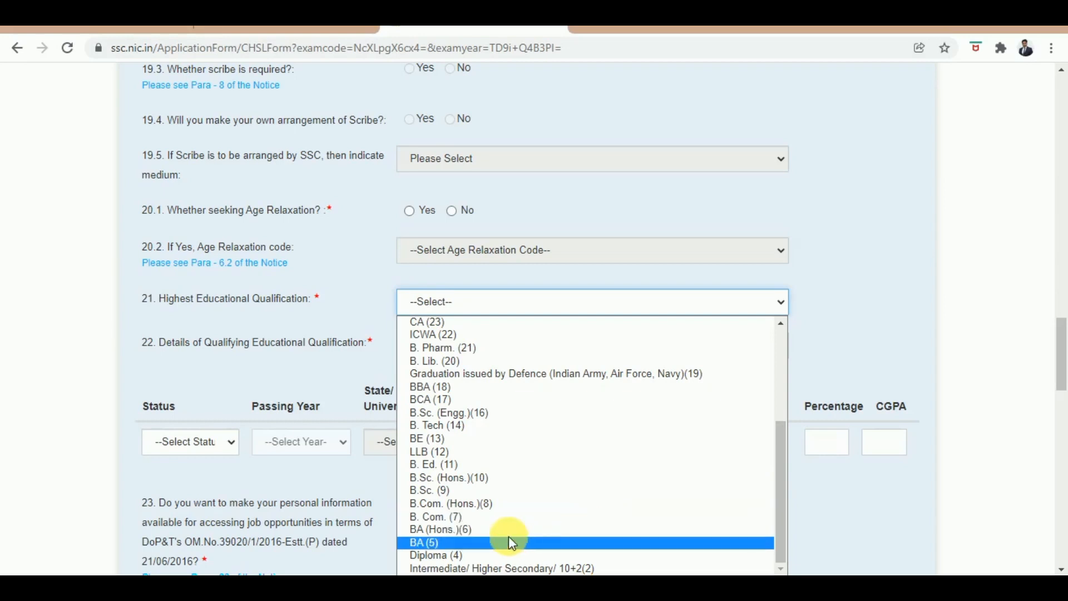
{"action": "left_click", "coordinate": [469, 529]}
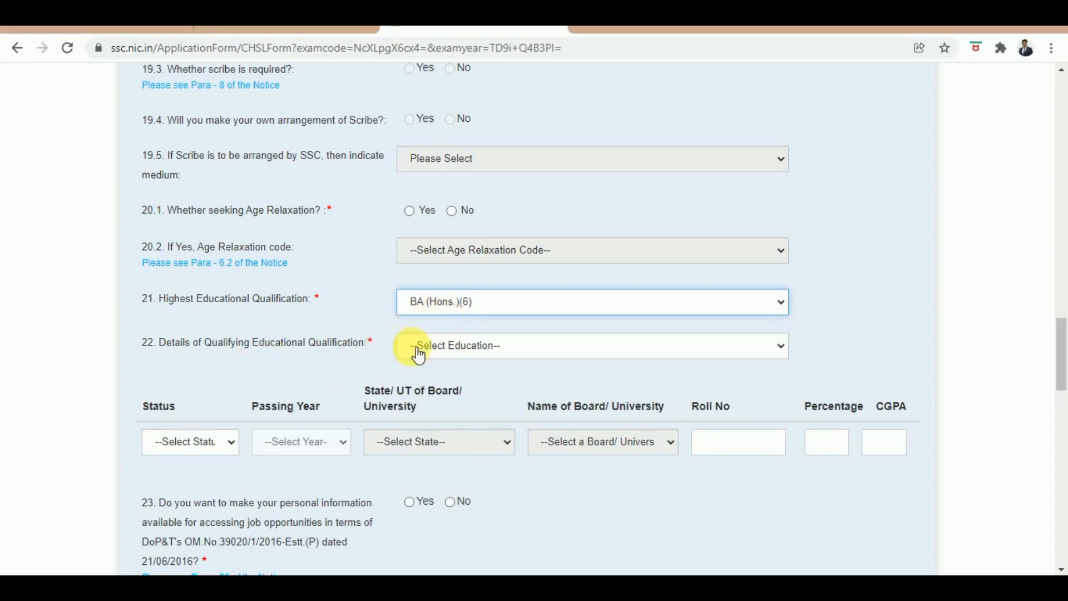
{"action": "left_click", "coordinate": [471, 356]}
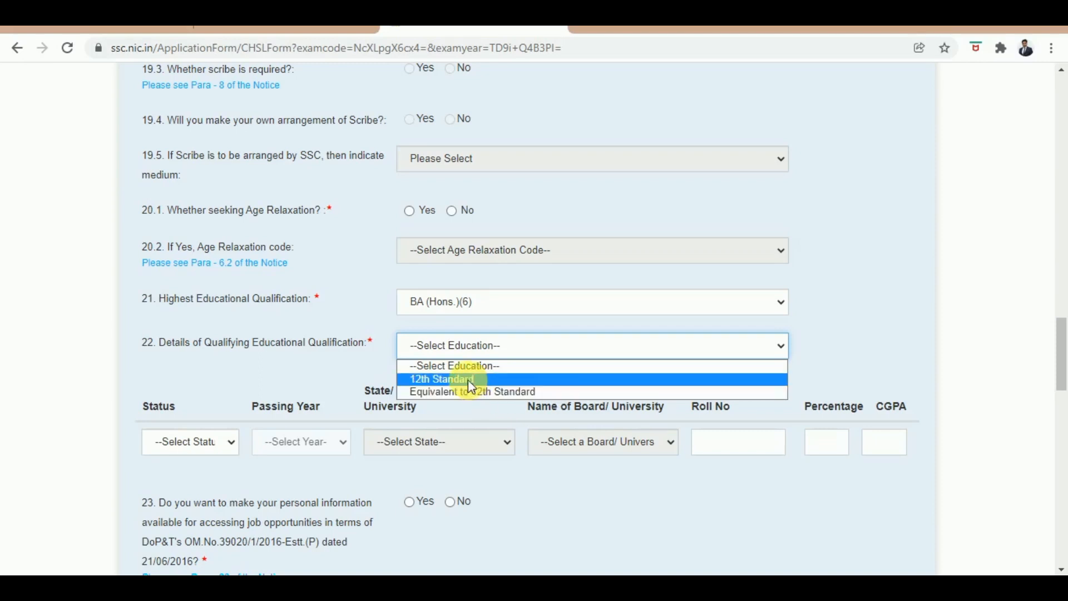
{"action": "left_click", "coordinate": [470, 384]}
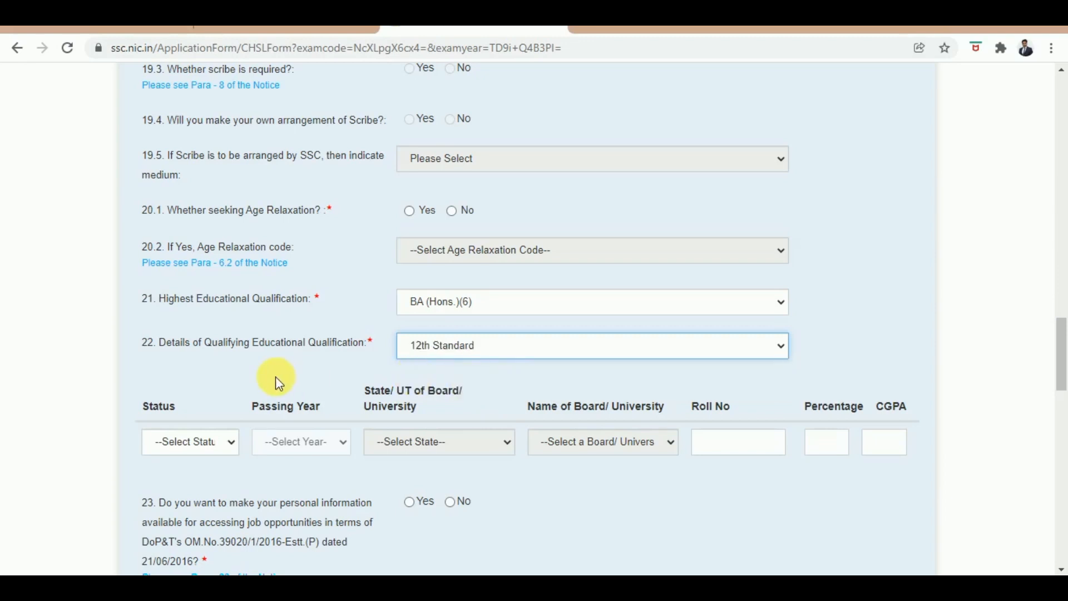
{"action": "left_click", "coordinate": [215, 455]}
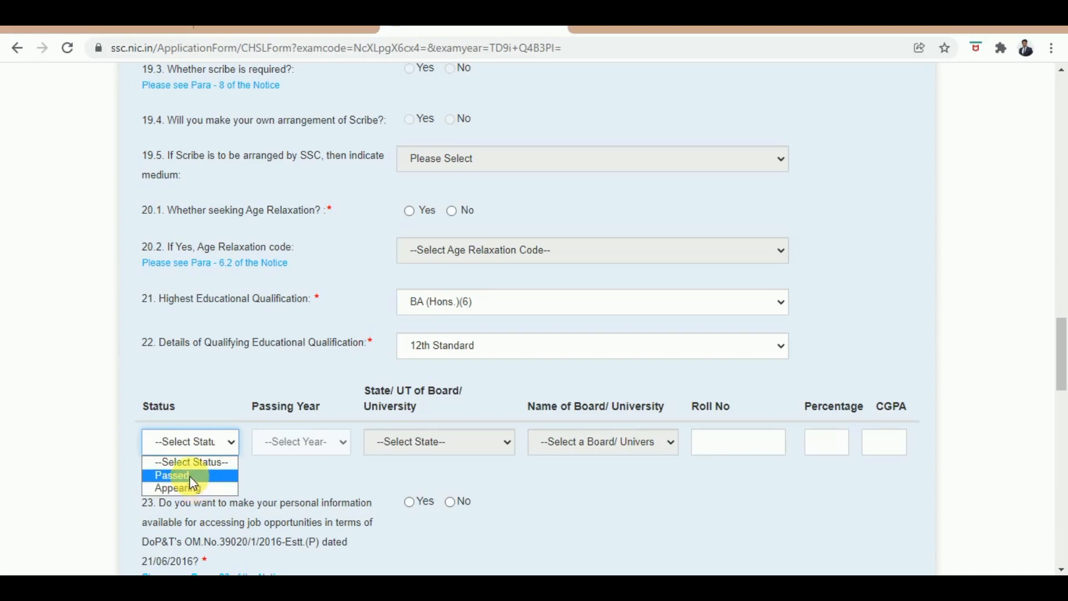
Step: Fill the 12th Standard row: Passed, 2015, Delhi, Central Board of Secondary Education
{"action": "left_click", "coordinate": [192, 480]}
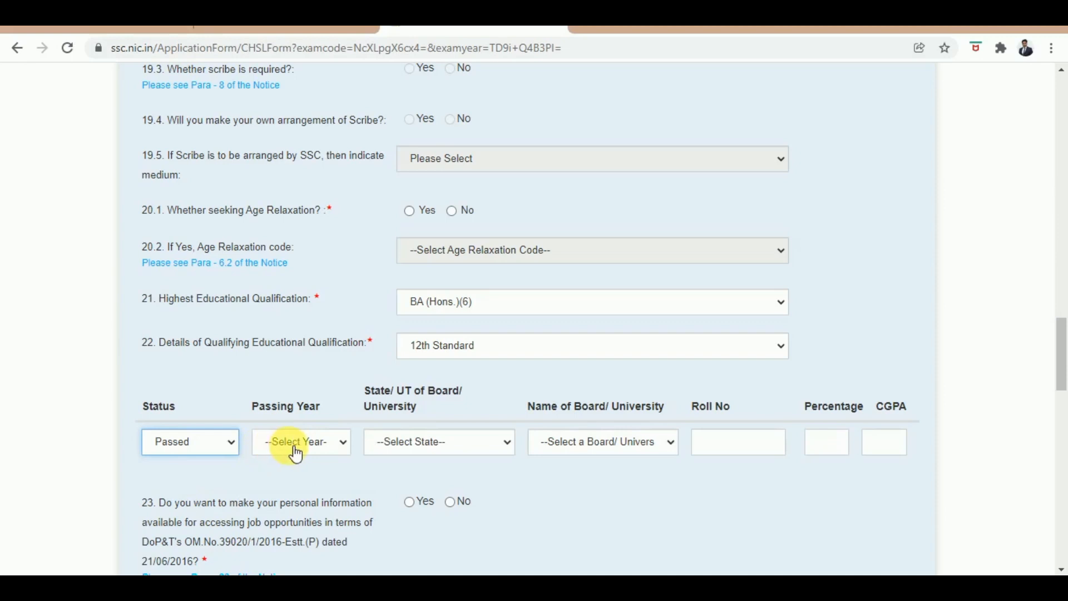
{"action": "left_click", "coordinate": [296, 454]}
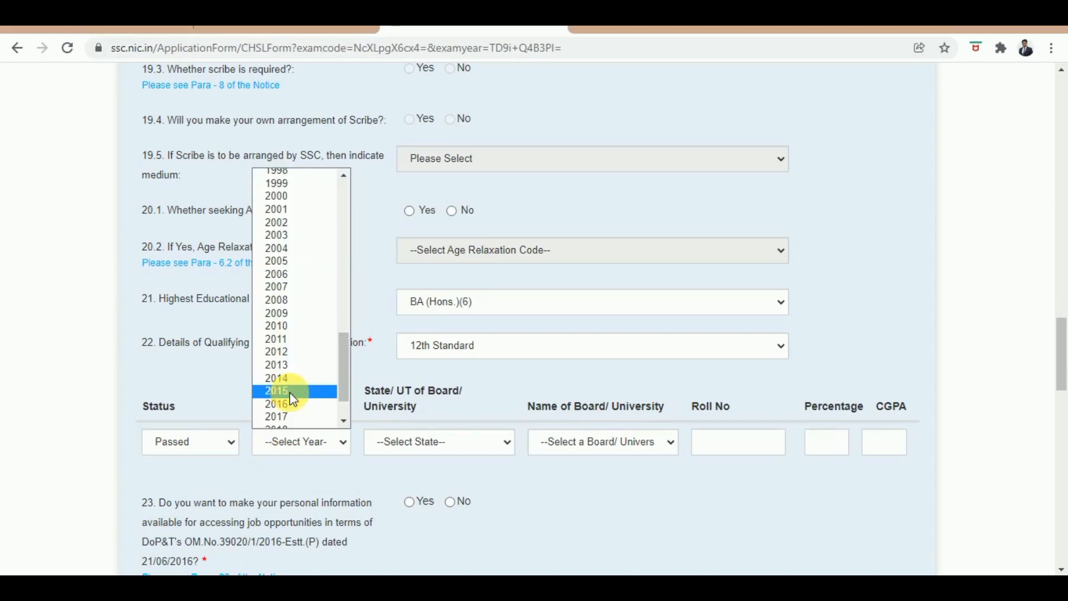
{"action": "left_click", "coordinate": [286, 395]}
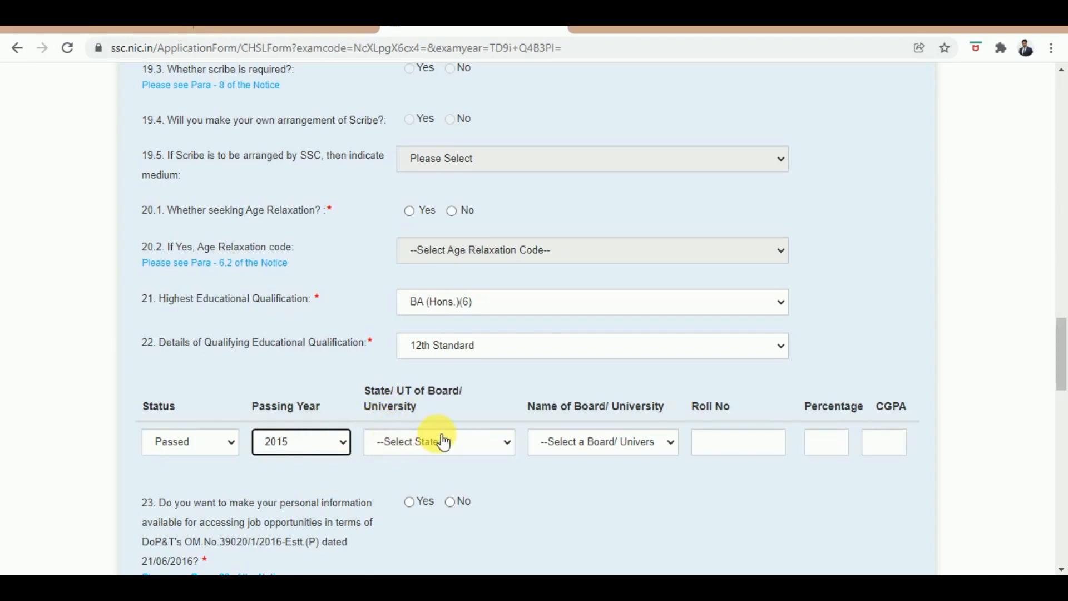
{"action": "left_click", "coordinate": [470, 450]}
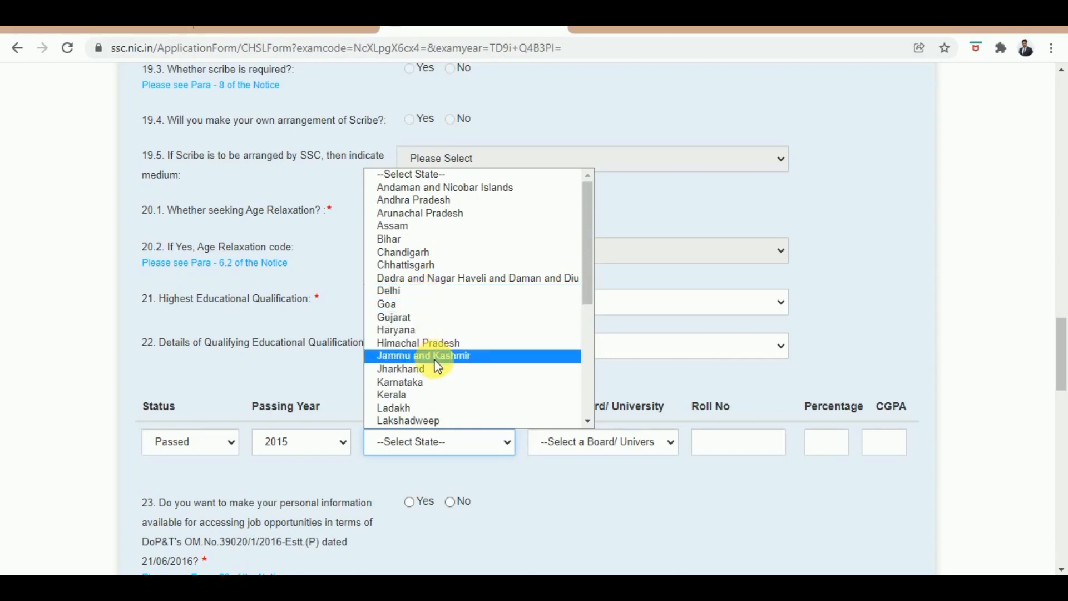
{"action": "left_click_drag", "start_coordinate": [589, 261], "coordinate": [574, 210]}
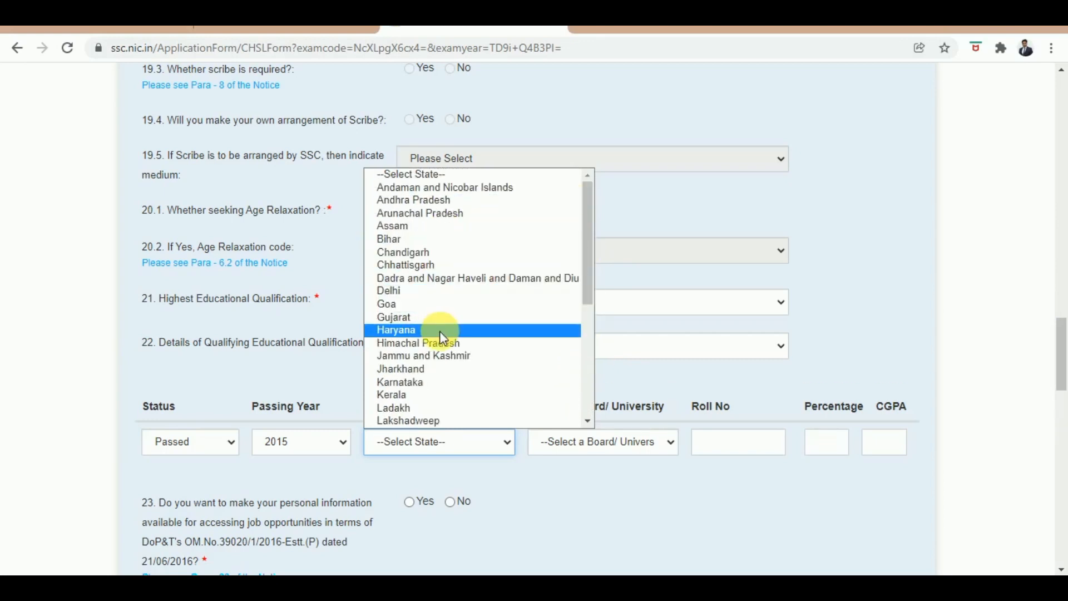
{"action": "left_click", "coordinate": [416, 294]}
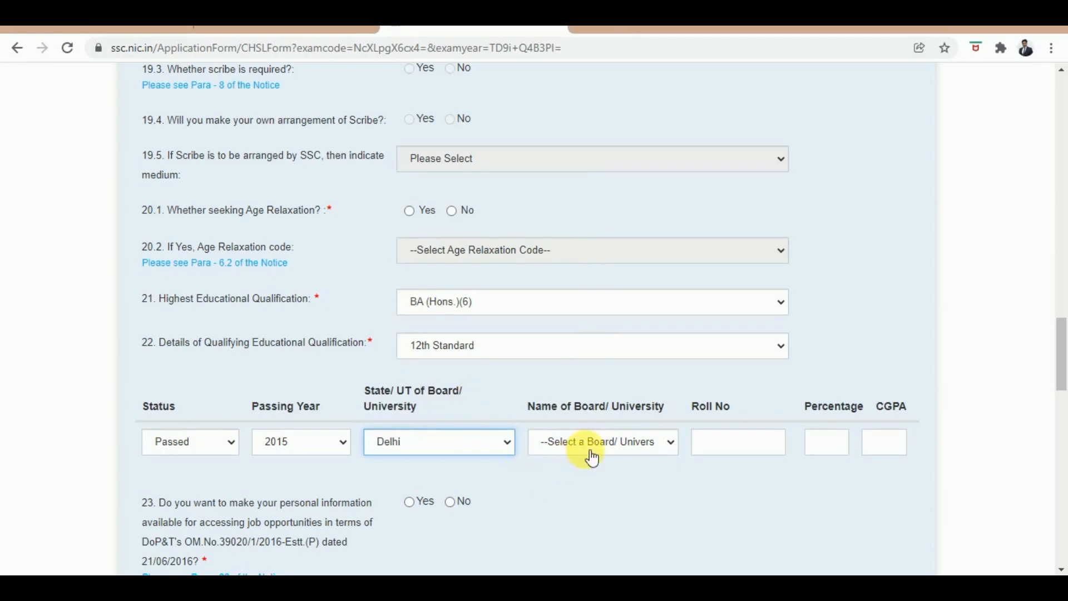
{"action": "left_click", "coordinate": [612, 446]}
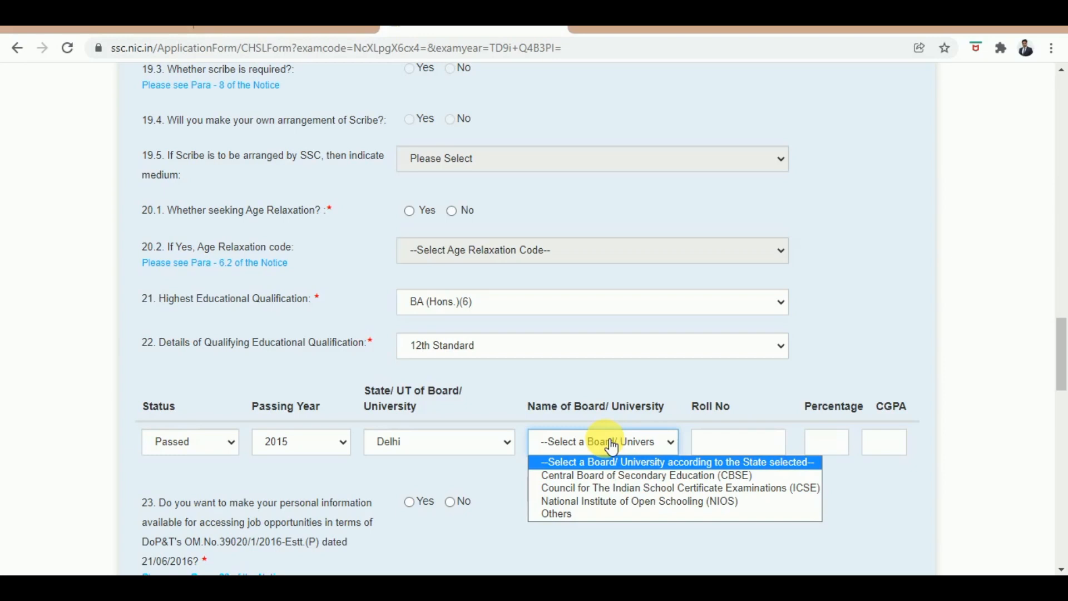
{"action": "left_click", "coordinate": [631, 476]}
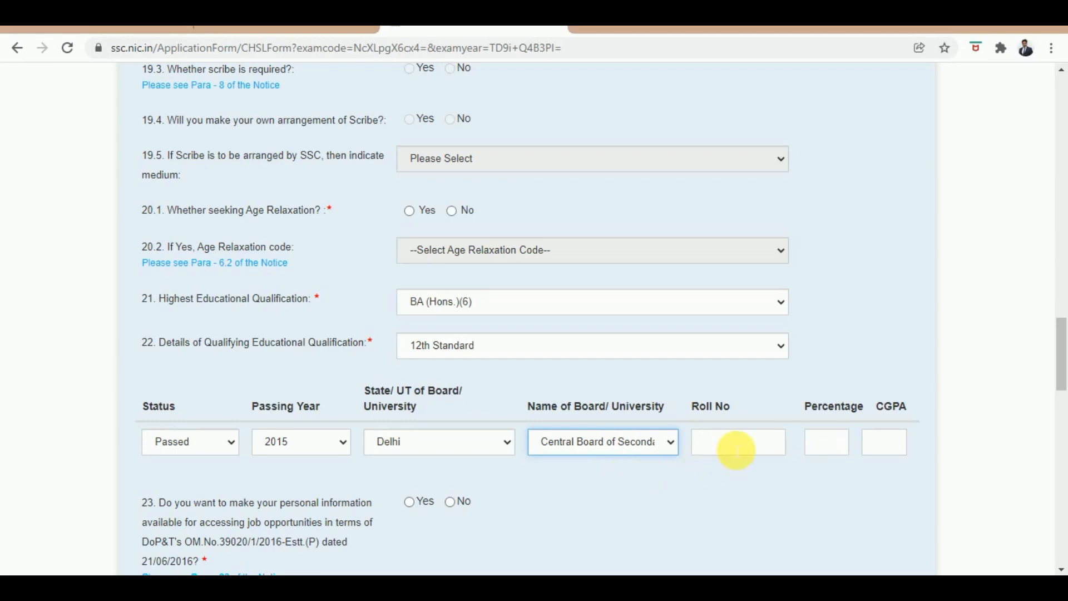
{"action": "left_click", "coordinate": [736, 449]}
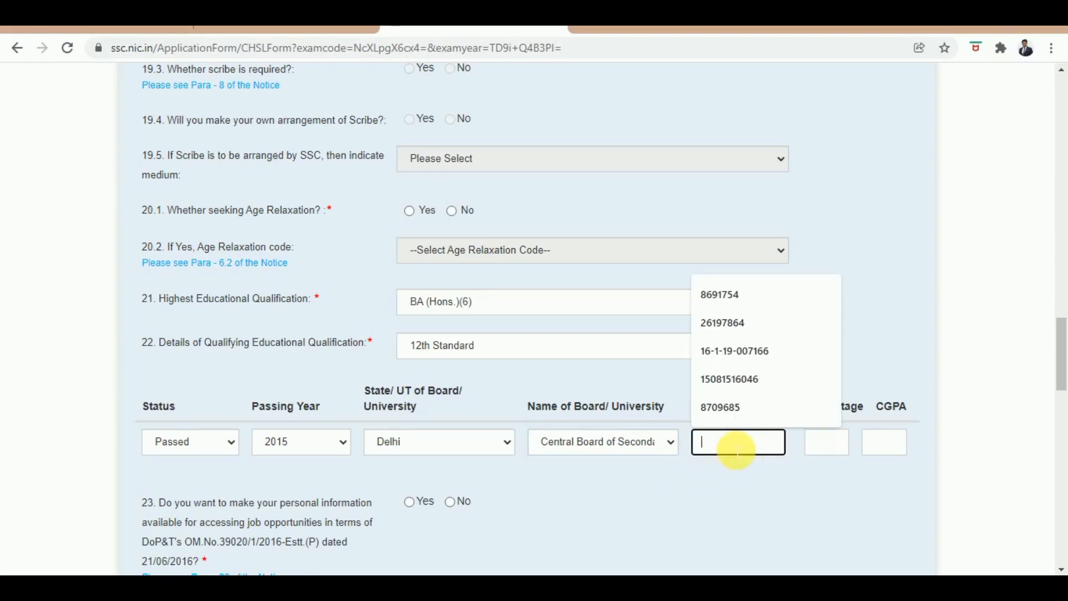
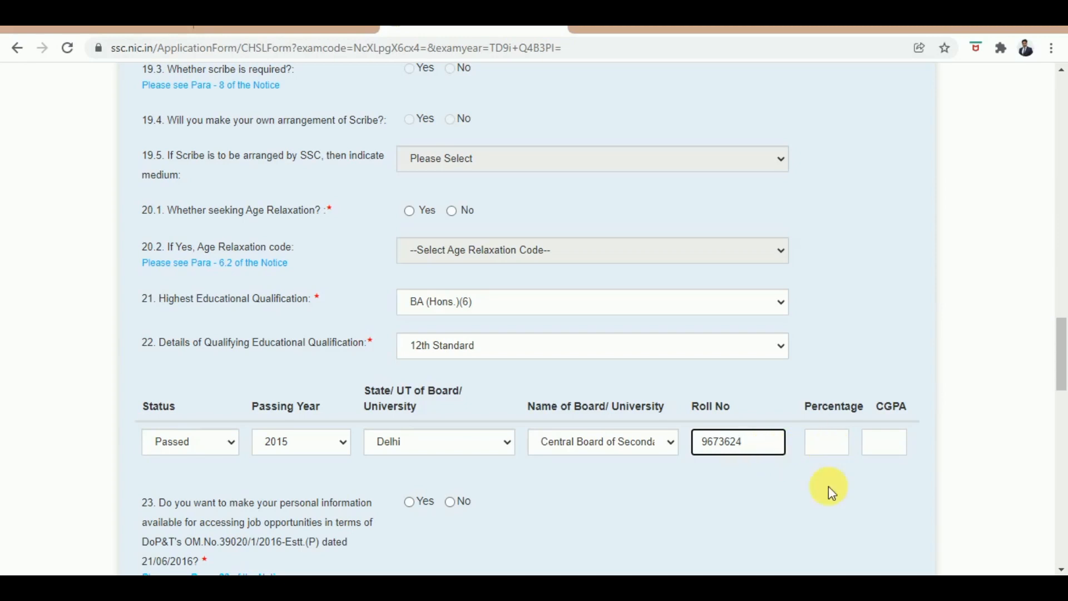
Step: Enter the 12th Standard roll number, then switch to the MarkCalculate percentage calculator
{"action": "left_click", "coordinate": [828, 443]}
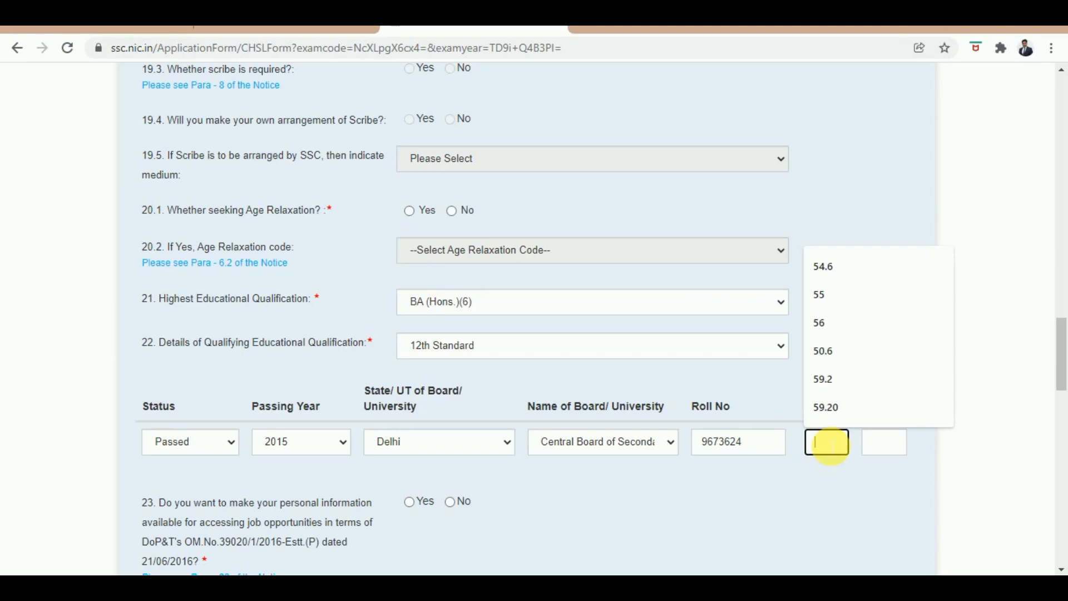
{"action": "left_click", "coordinate": [97, 28]}
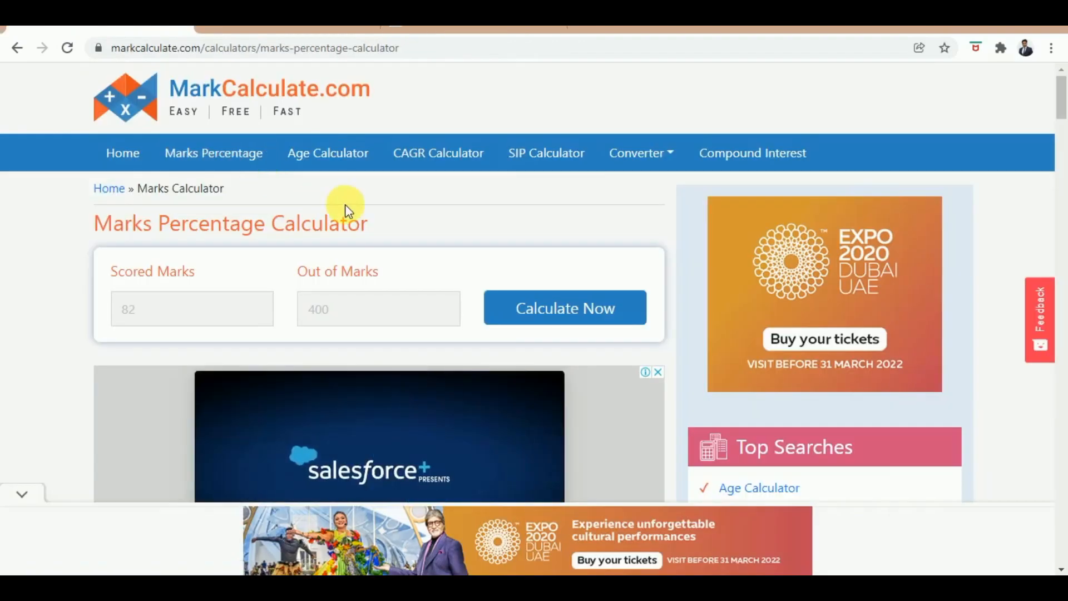
Step: Calculate 385 scored marks out of 600 as a percentage, giving 64.17%
{"action": "left_click", "coordinate": [165, 311]}
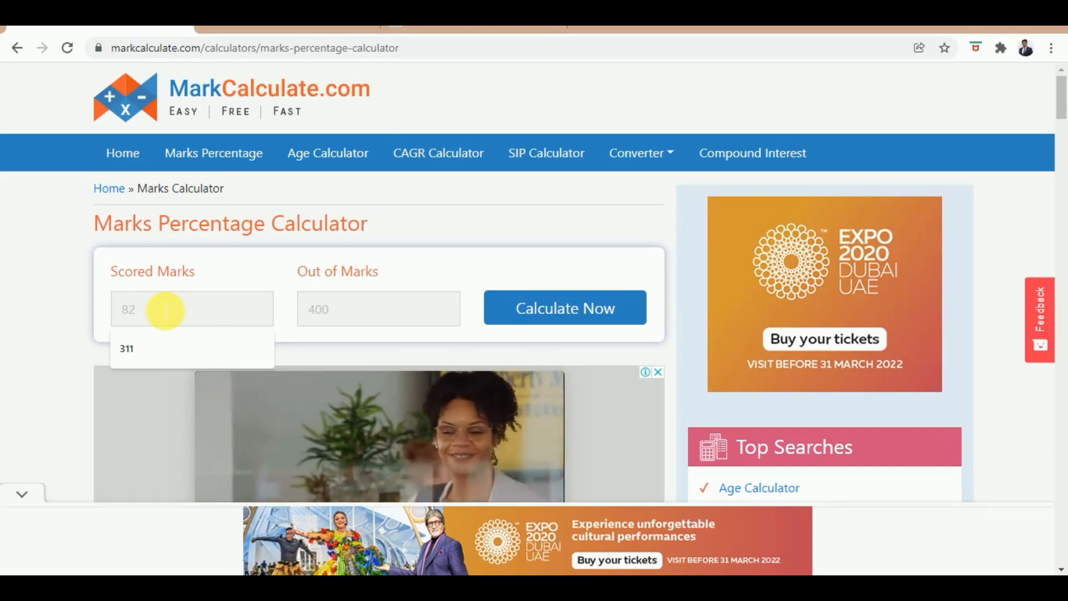
{"action": "type", "text": "3"}
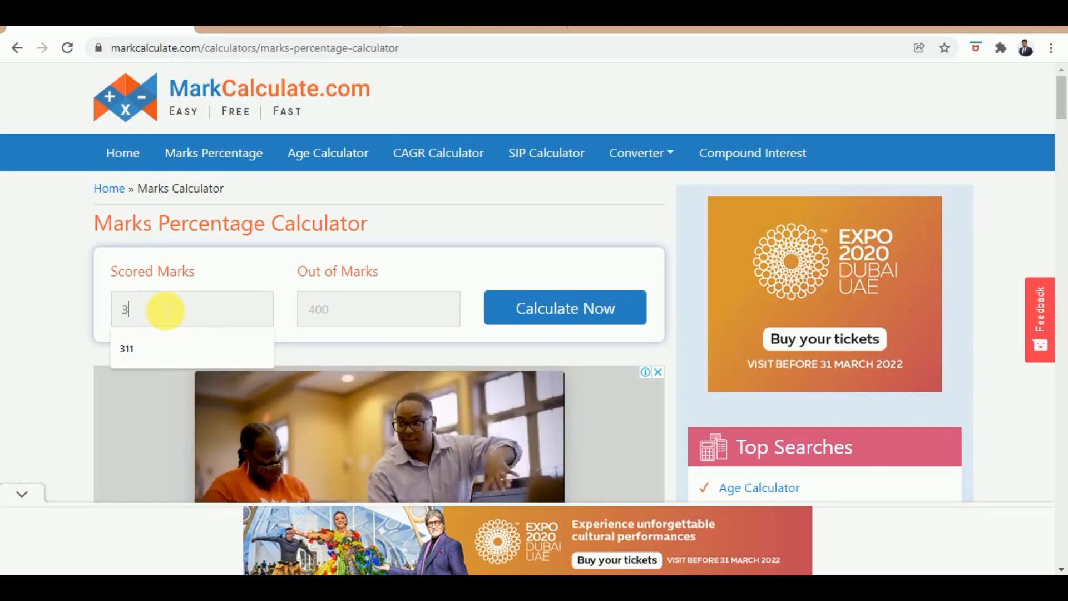
{"action": "type", "text": "85"}
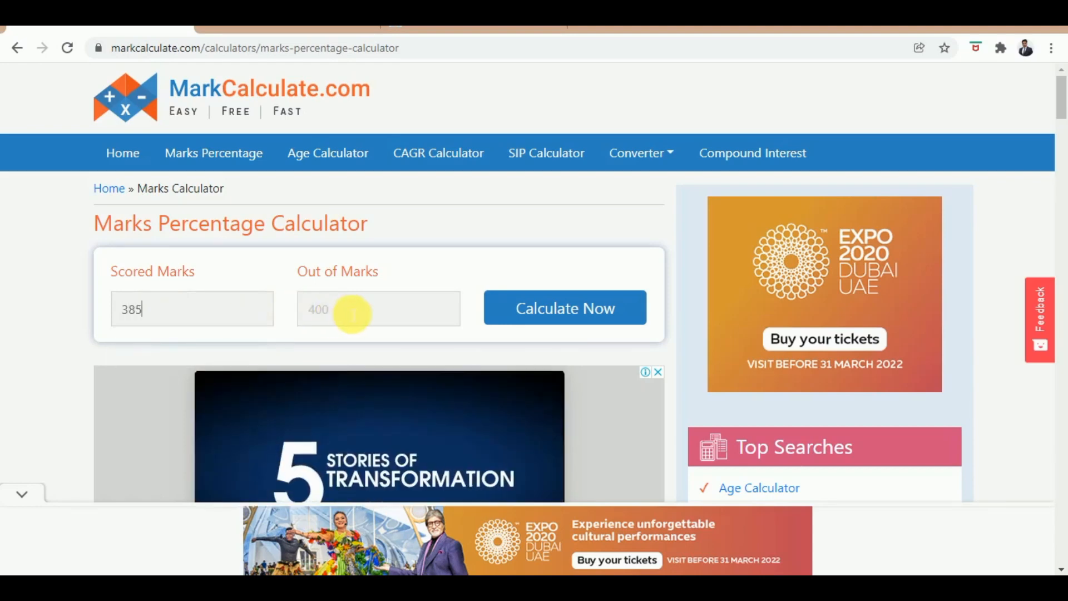
{"action": "left_click", "coordinate": [354, 315]}
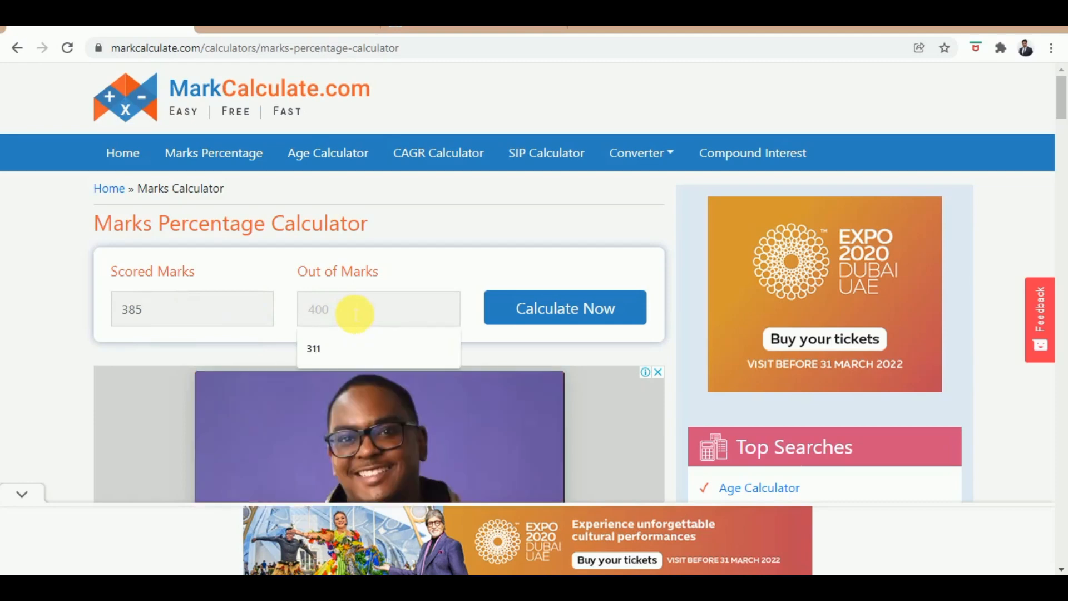
{"action": "type", "text": "6"}
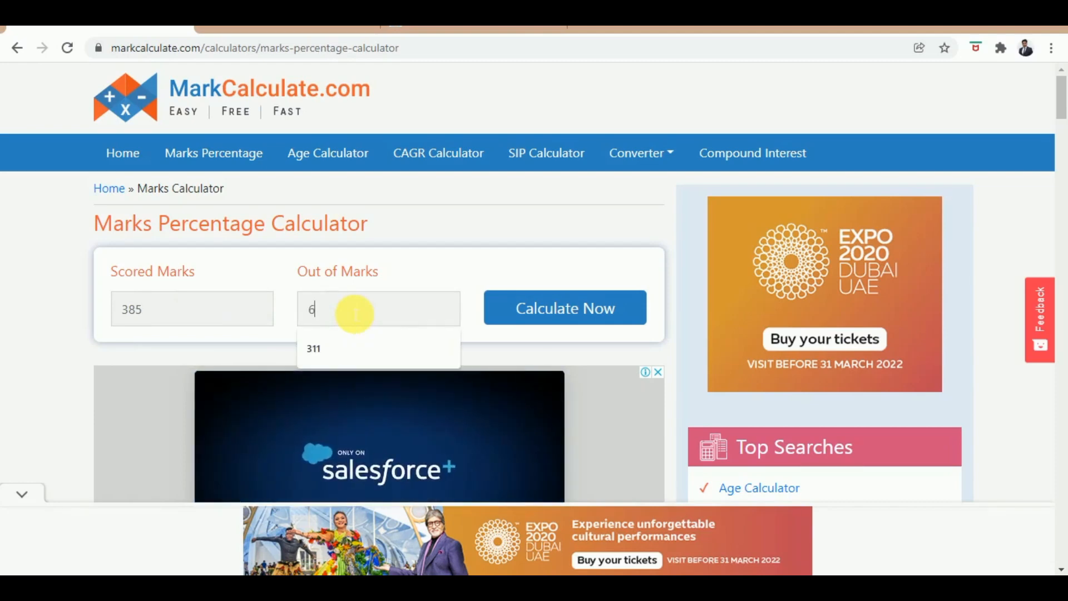
{"action": "type", "text": "00"}
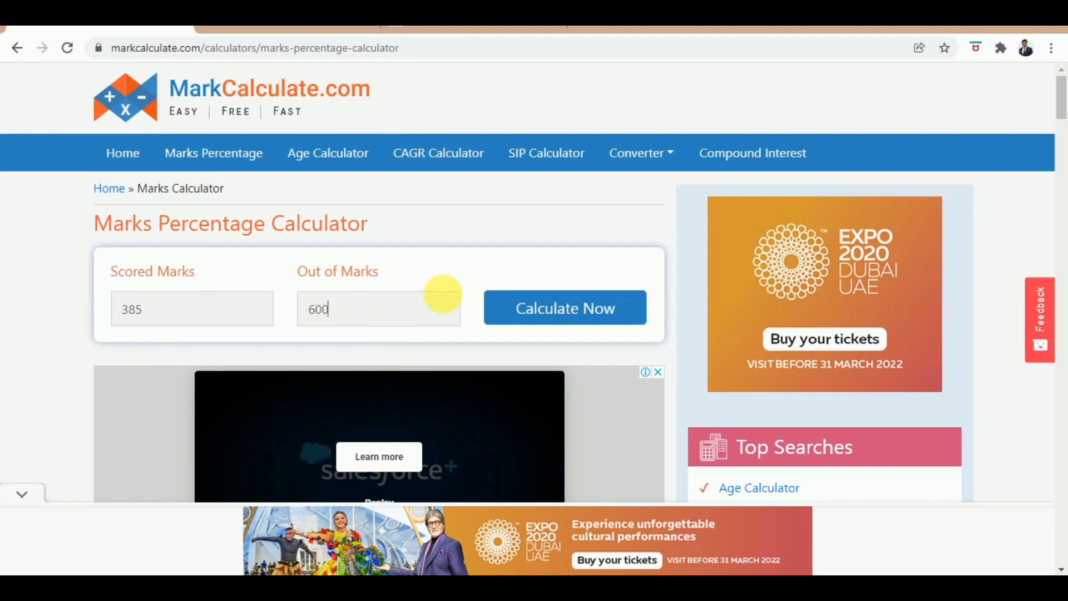
{"action": "left_click", "coordinate": [582, 323]}
{"action": "scroll", "coordinate": [576, 311], "scroll_direction": "down", "scroll_amount": 5}
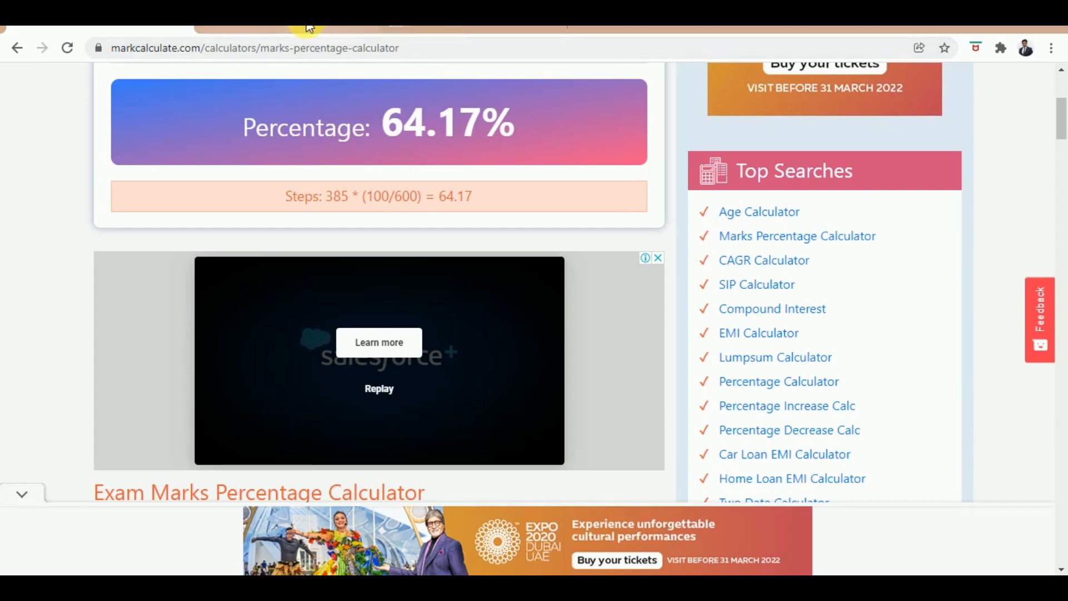
Step: Back on the SSC form, with percentage 64.17, answer Yes to question 23
{"action": "left_click", "coordinate": [442, 29]}
{"action": "scroll", "coordinate": [706, 499], "scroll_direction": "down", "scroll_amount": 4}
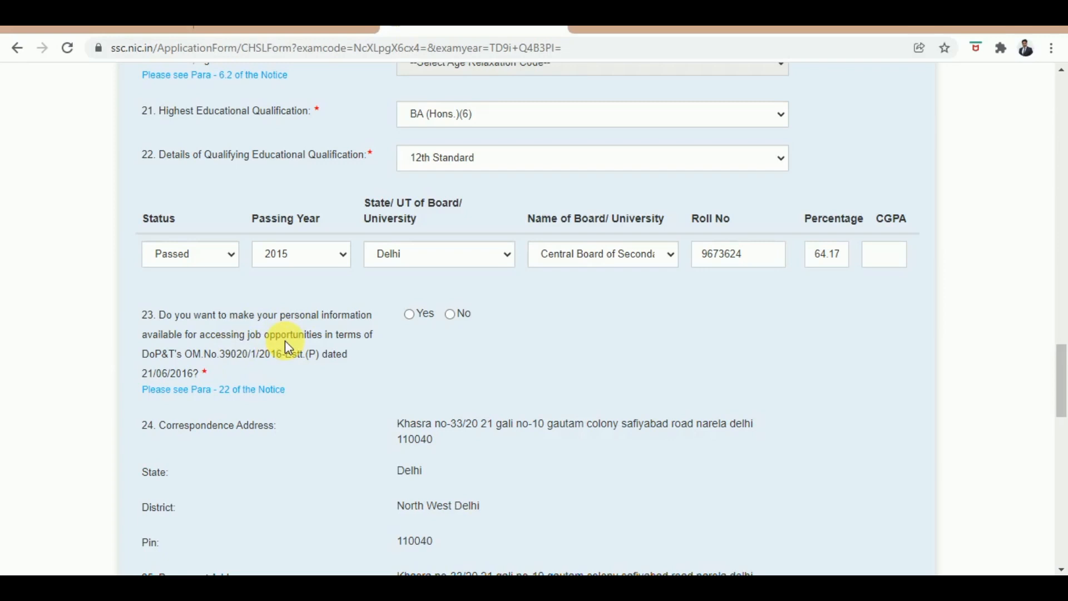
{"action": "left_click", "coordinate": [410, 314]}
{"action": "scroll", "coordinate": [599, 367], "scroll_direction": "down", "scroll_amount": 7}
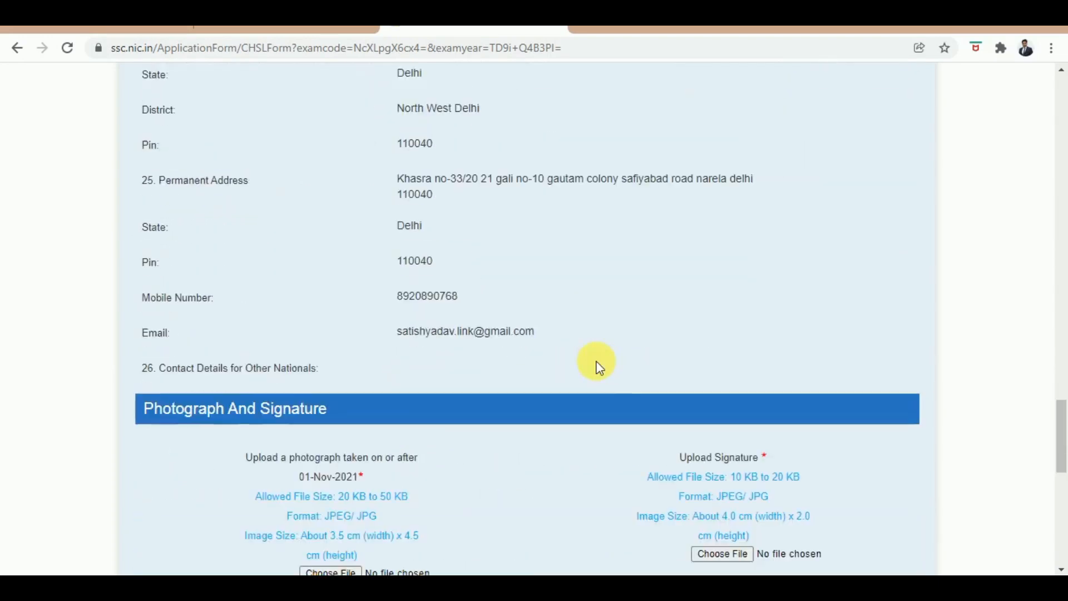
Step: Scroll past the uploaded signature and switch to the ImResizer site
{"action": "scroll", "coordinate": [599, 367], "scroll_direction": "down", "scroll_amount": 6}
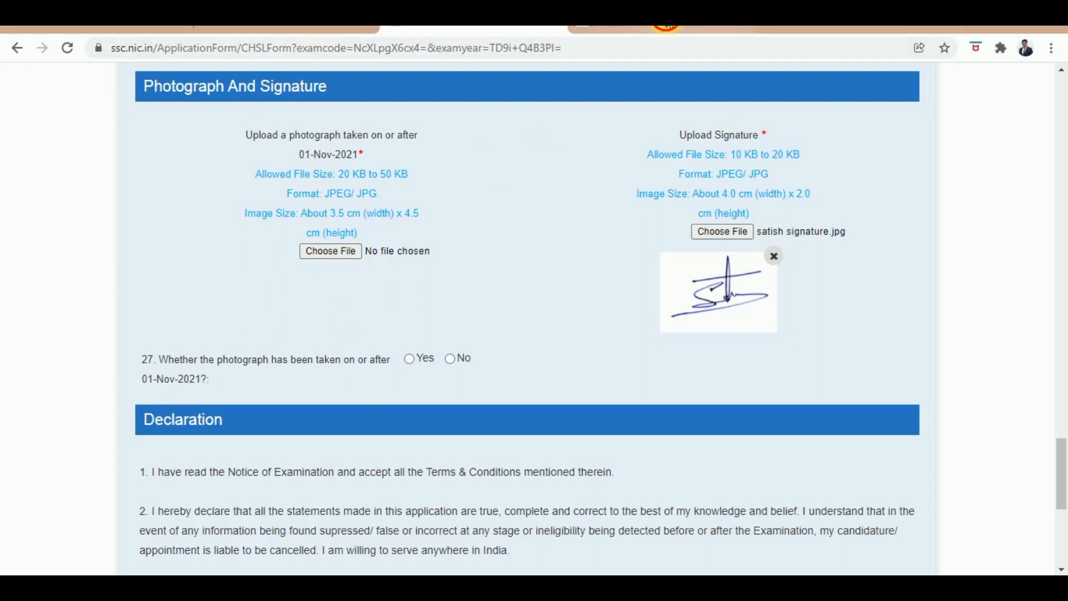
{"action": "left_click", "coordinate": [663, 28]}
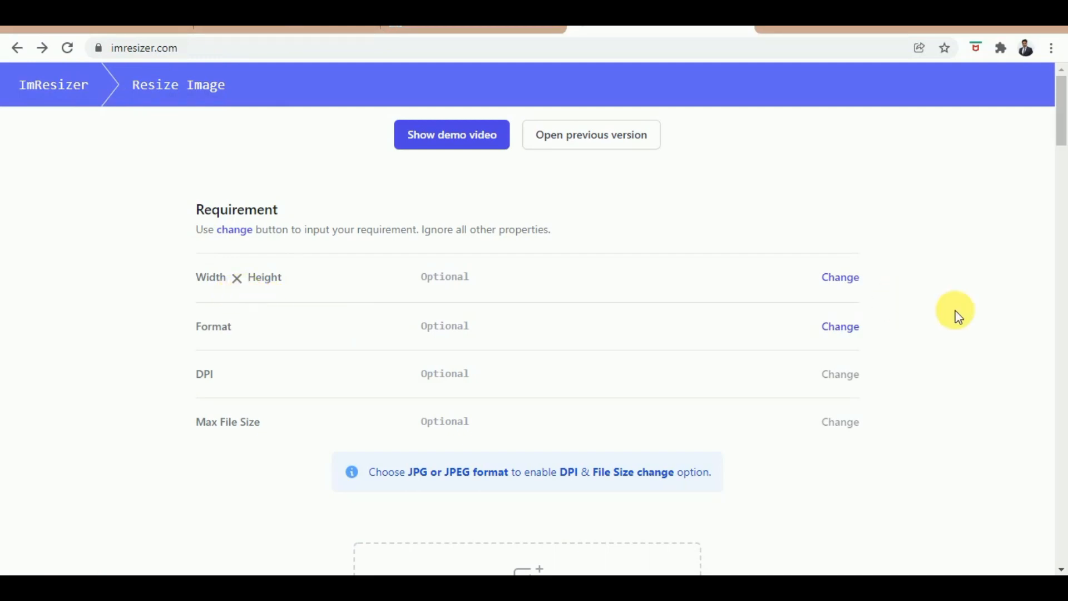
Step: Set the ImResizer width × height requirement to 3.5 × 4.5 cm
{"action": "left_click", "coordinate": [840, 279]}
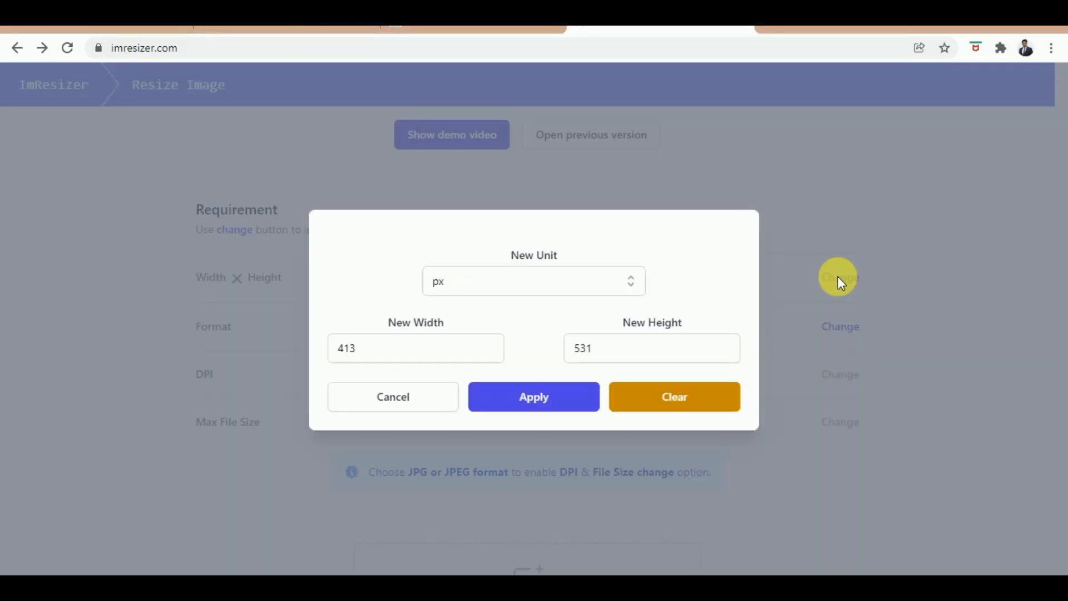
{"action": "left_click", "coordinate": [584, 281]}
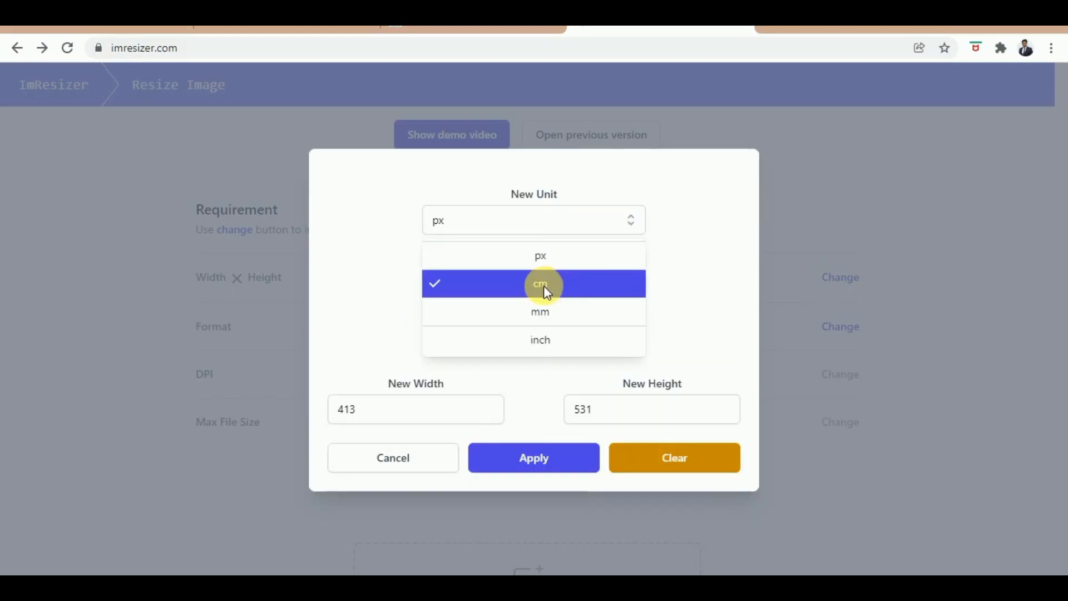
{"action": "left_click", "coordinate": [545, 285]}
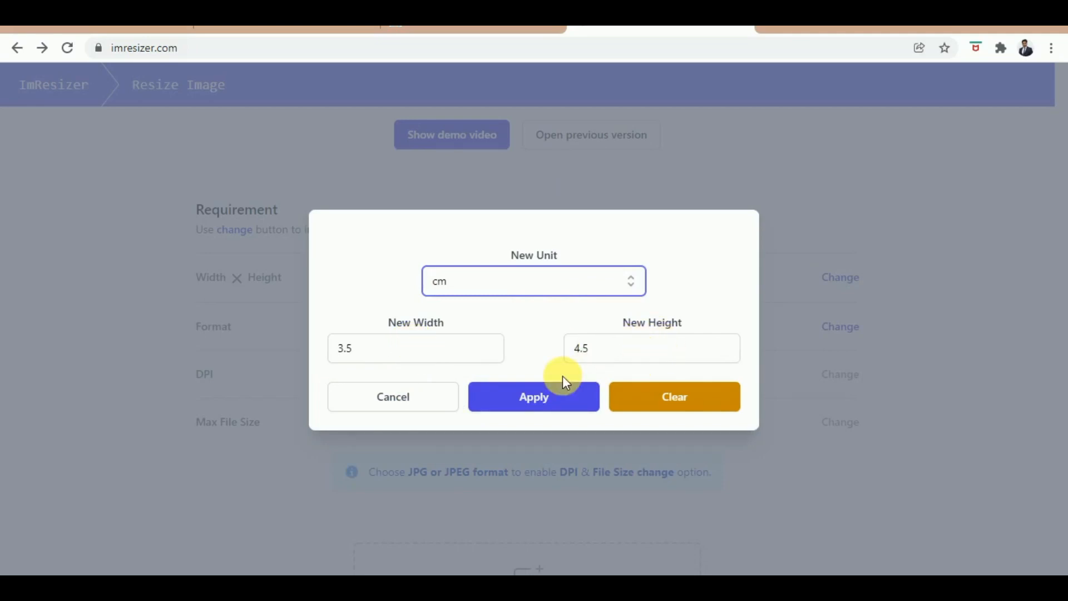
{"action": "left_click", "coordinate": [548, 400]}
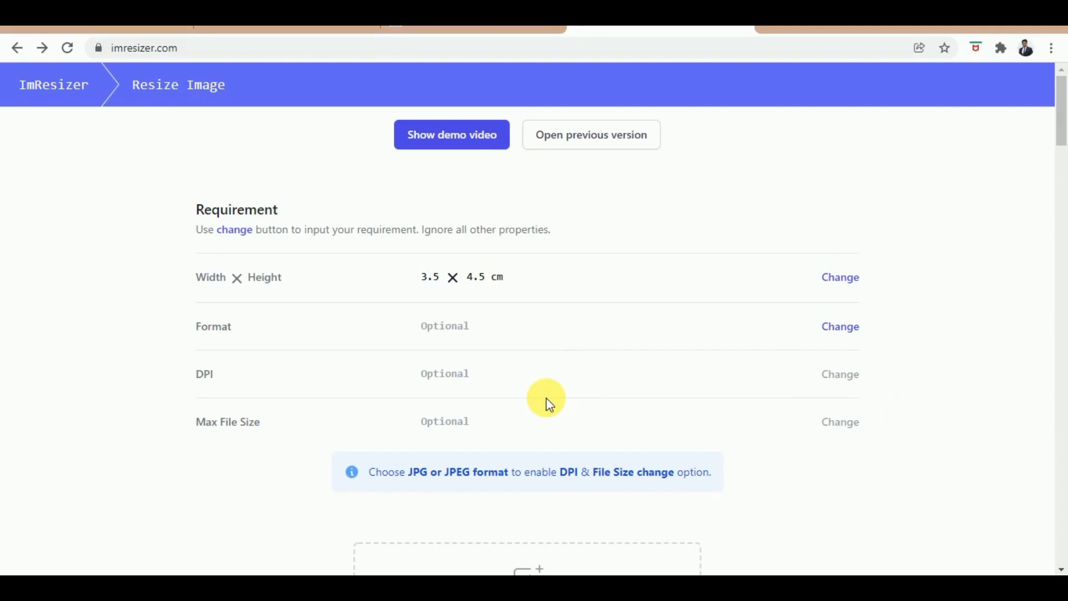
Step: Set the ImResizer output format to JPEG
{"action": "left_click", "coordinate": [845, 330]}
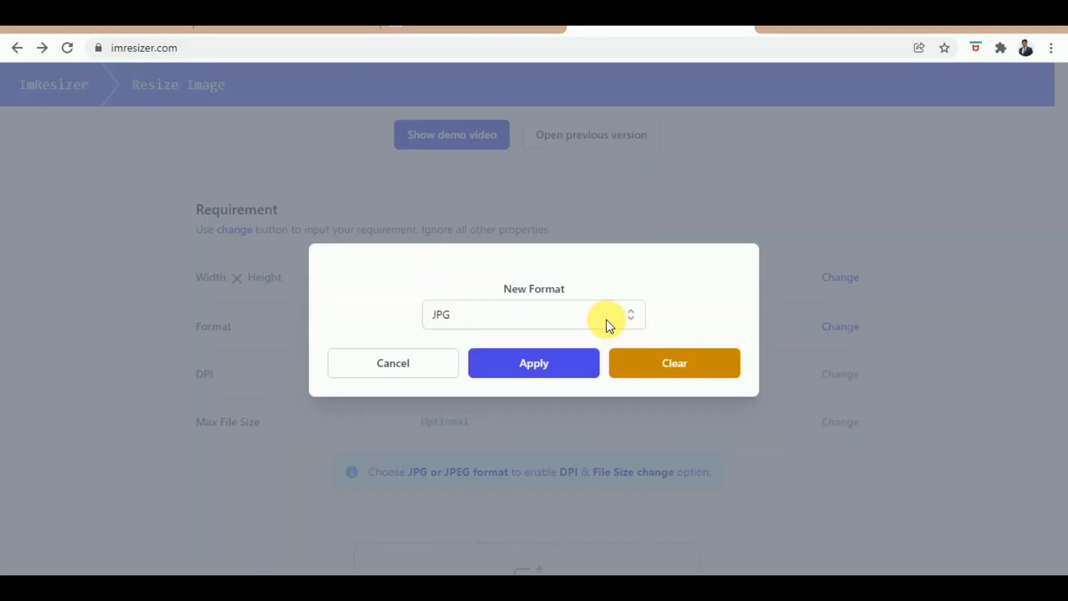
{"action": "left_click", "coordinate": [609, 323]}
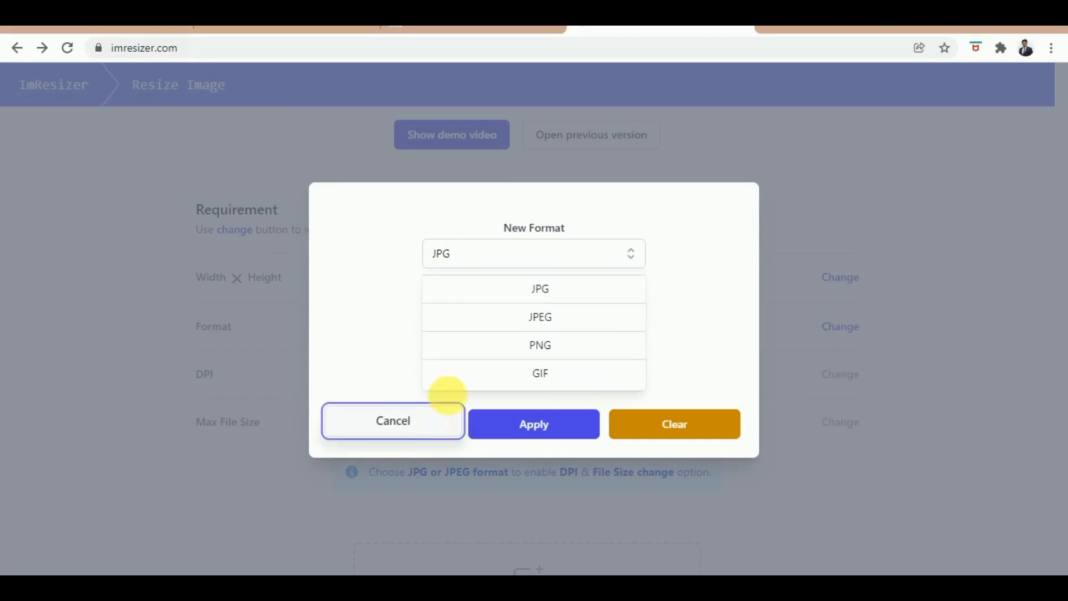
{"action": "left_click", "coordinate": [546, 316]}
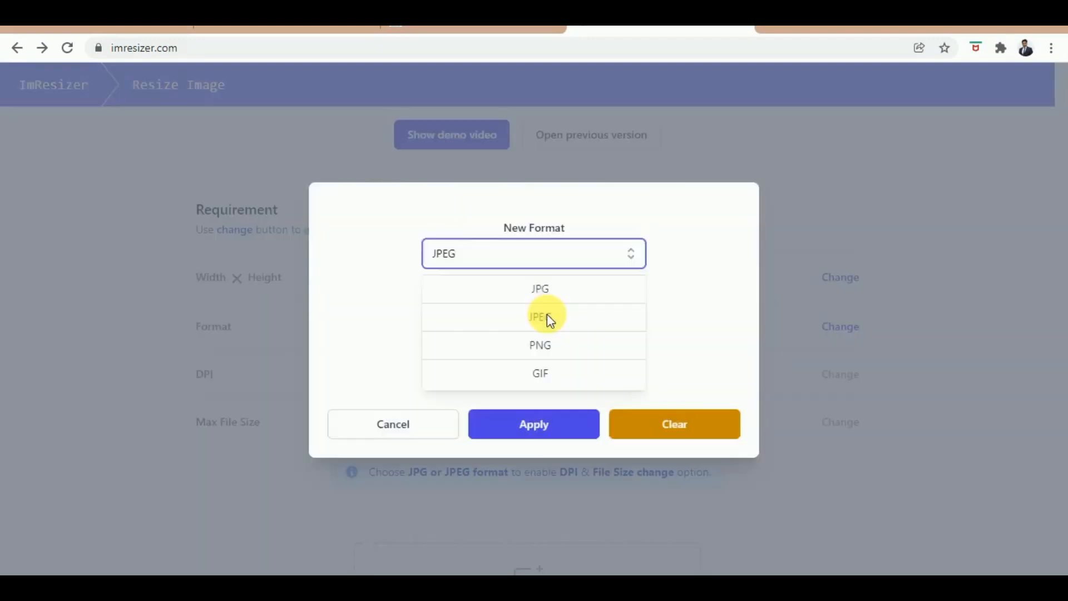
{"action": "left_click", "coordinate": [542, 360]}
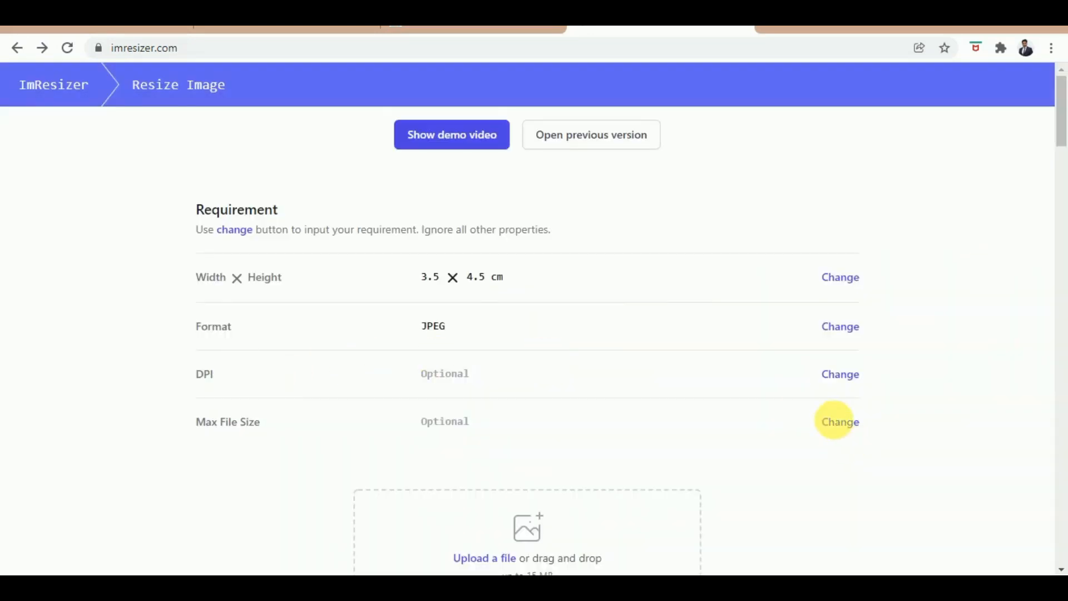
Step: Set DPI to 100 and change the max file size from 100 to 45 KB
{"action": "left_click", "coordinate": [843, 372]}
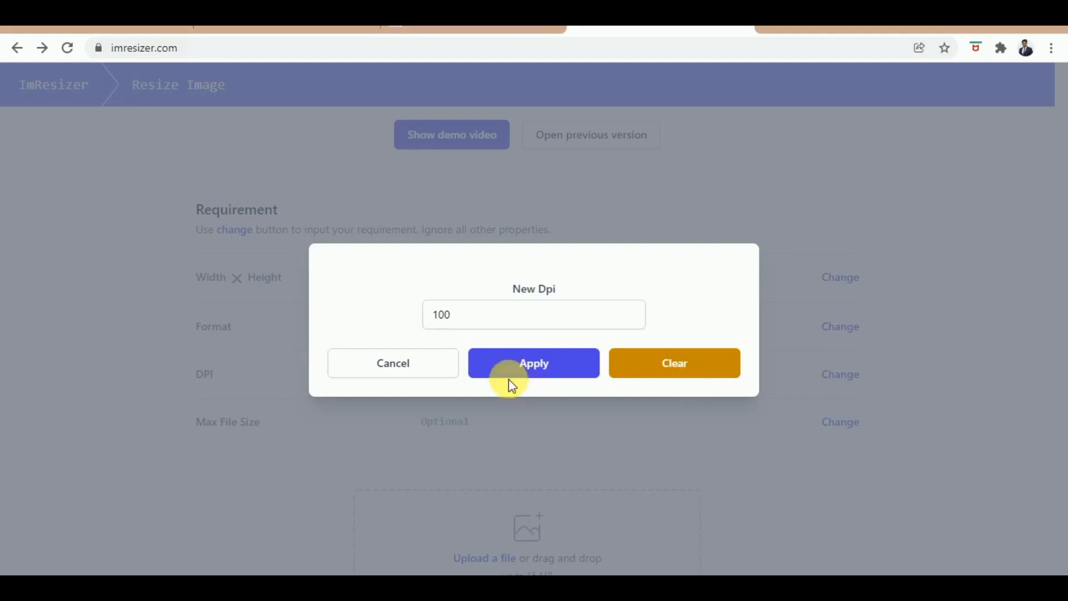
{"action": "left_click", "coordinate": [517, 368]}
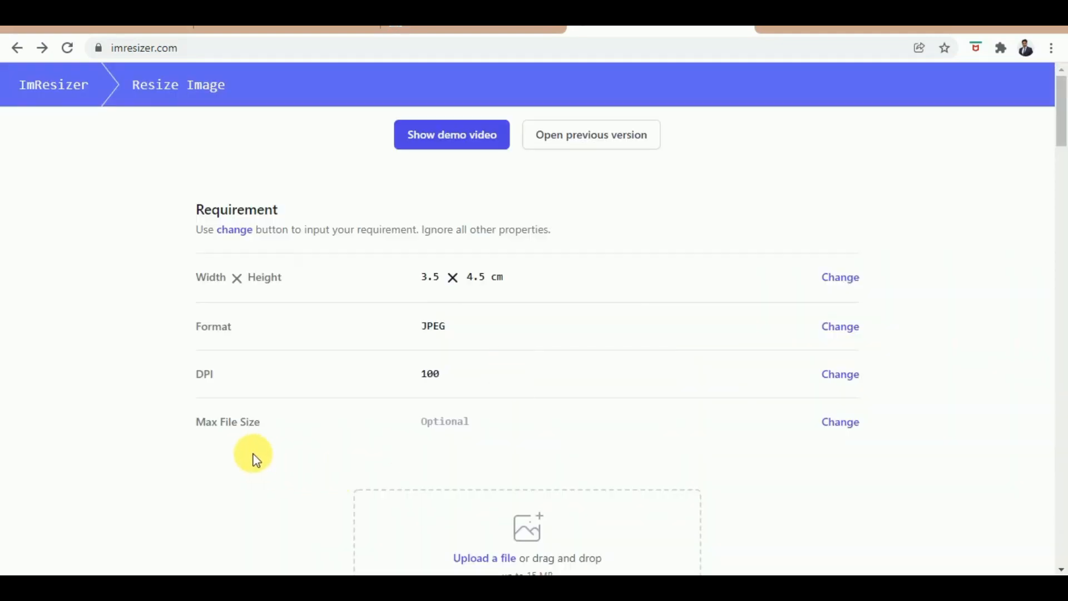
{"action": "left_click", "coordinate": [841, 427]}
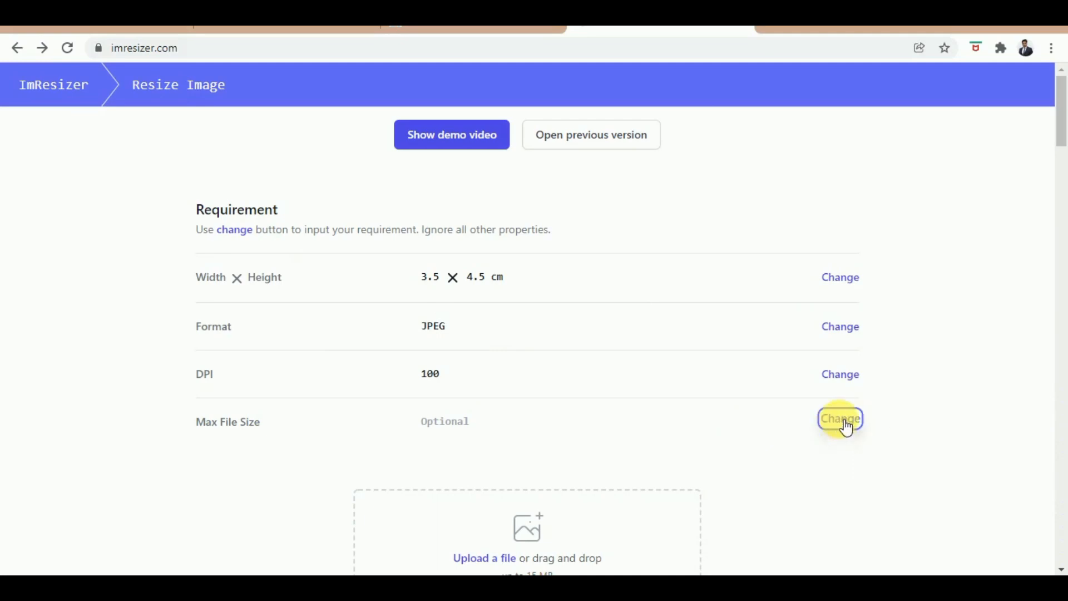
{"action": "left_click", "coordinate": [841, 423]}
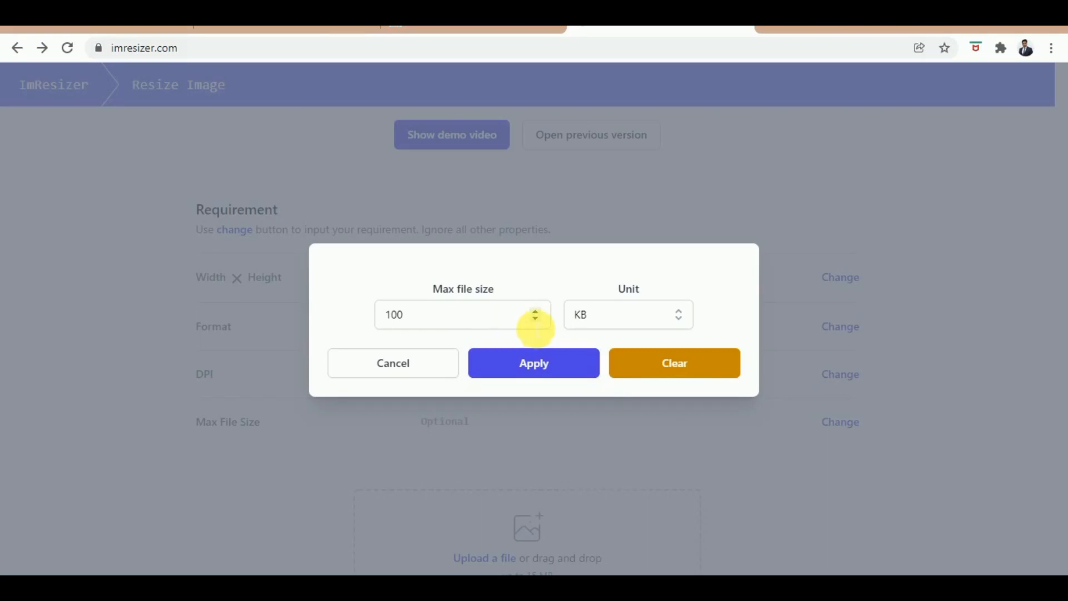
{"action": "left_click", "coordinate": [536, 318]}
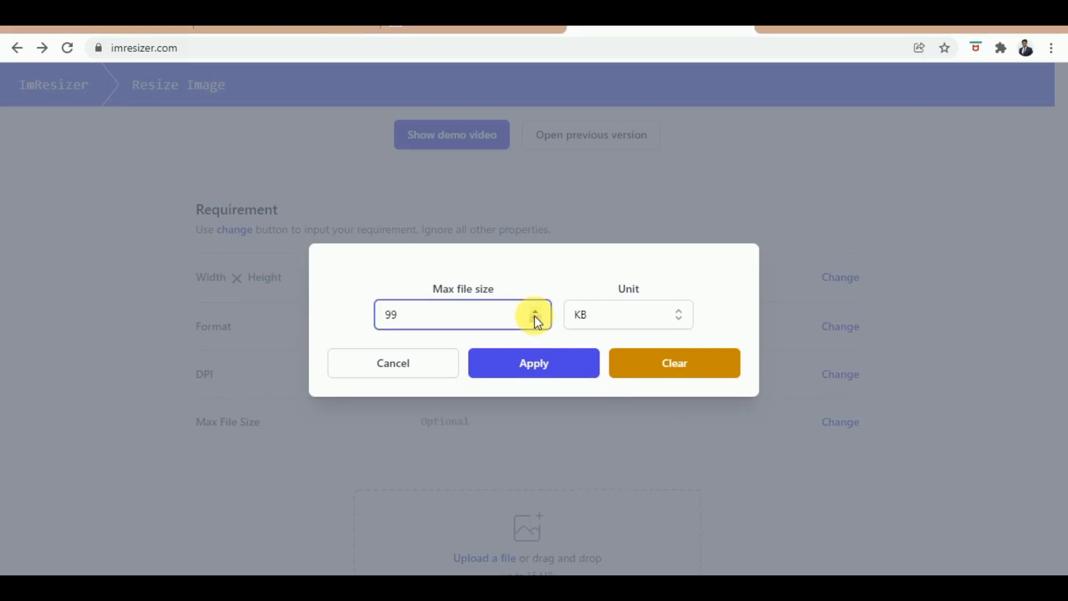
{"action": "key", "text": "BackSpace"}
{"action": "key", "text": "BackSpace"}
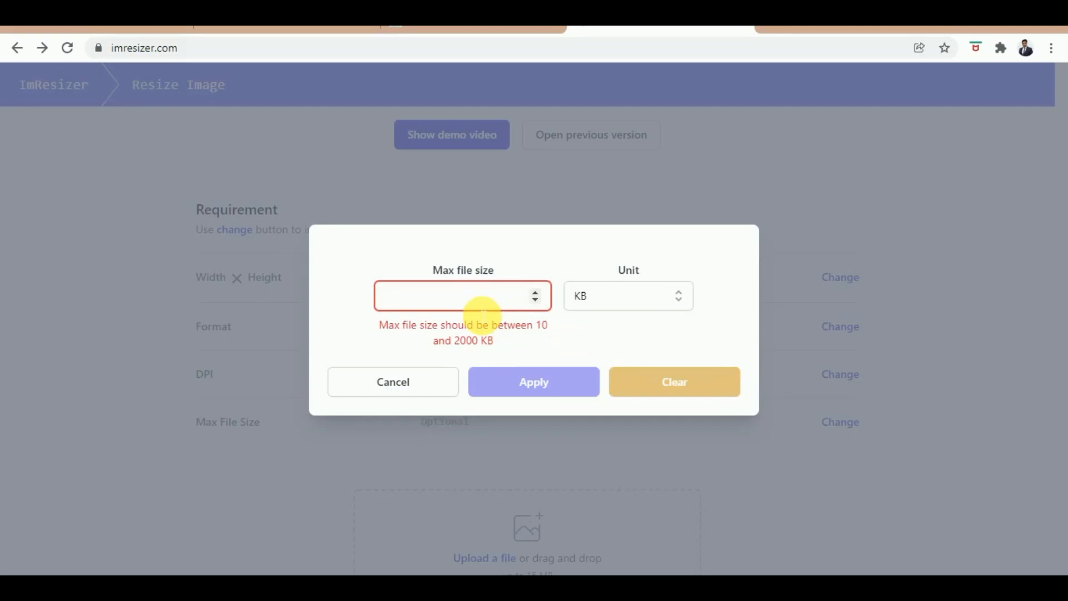
{"action": "type", "text": "45"}
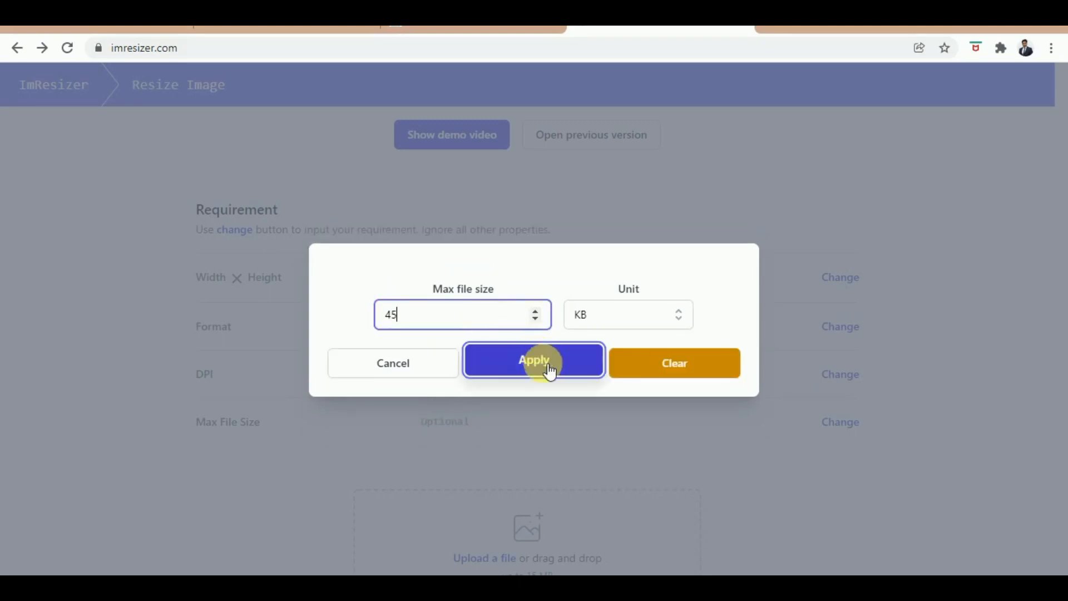
{"action": "left_click", "coordinate": [550, 371]}
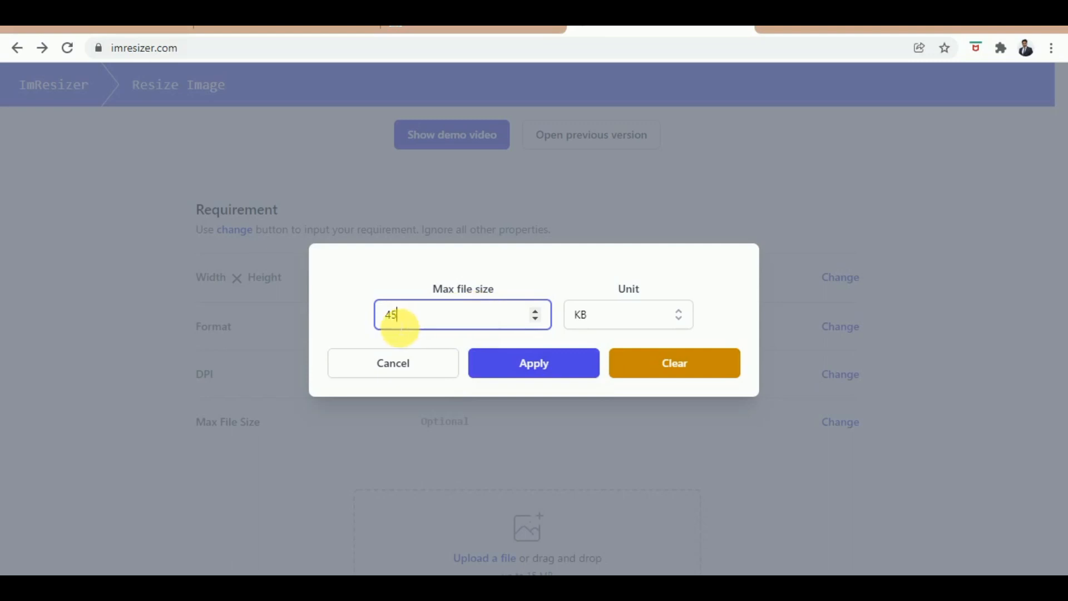
Step: Apply the 45 KB limit and download the resized 40.24 KB JPEG photo
{"action": "left_click", "coordinate": [550, 372]}
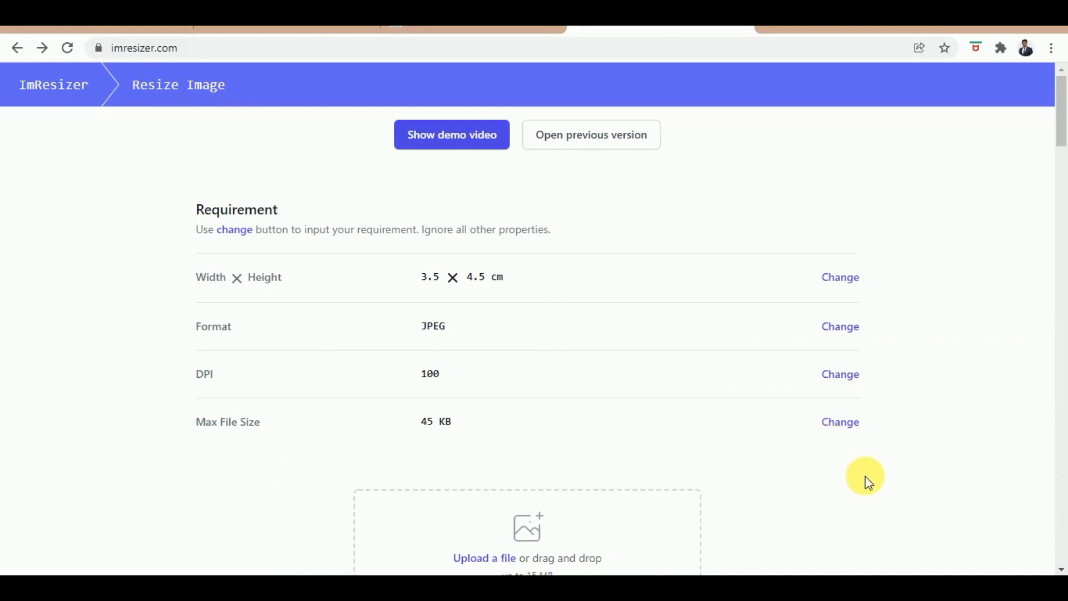
{"action": "left_click_drag", "start_coordinate": [1061, 136], "coordinate": [1058, 162]}
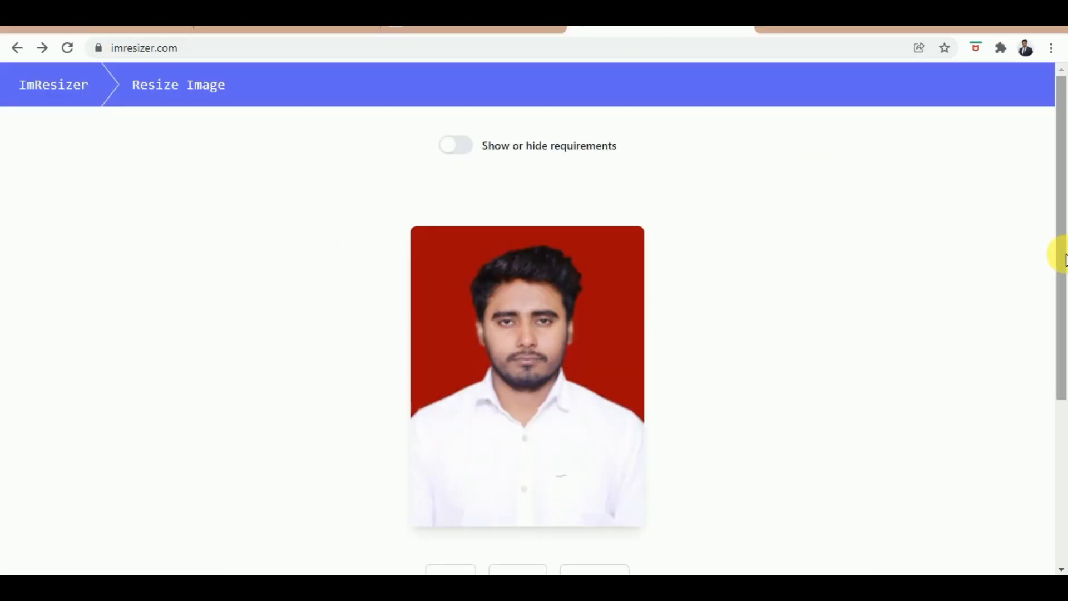
{"action": "left_click_drag", "start_coordinate": [1059, 256], "coordinate": [1050, 411]}
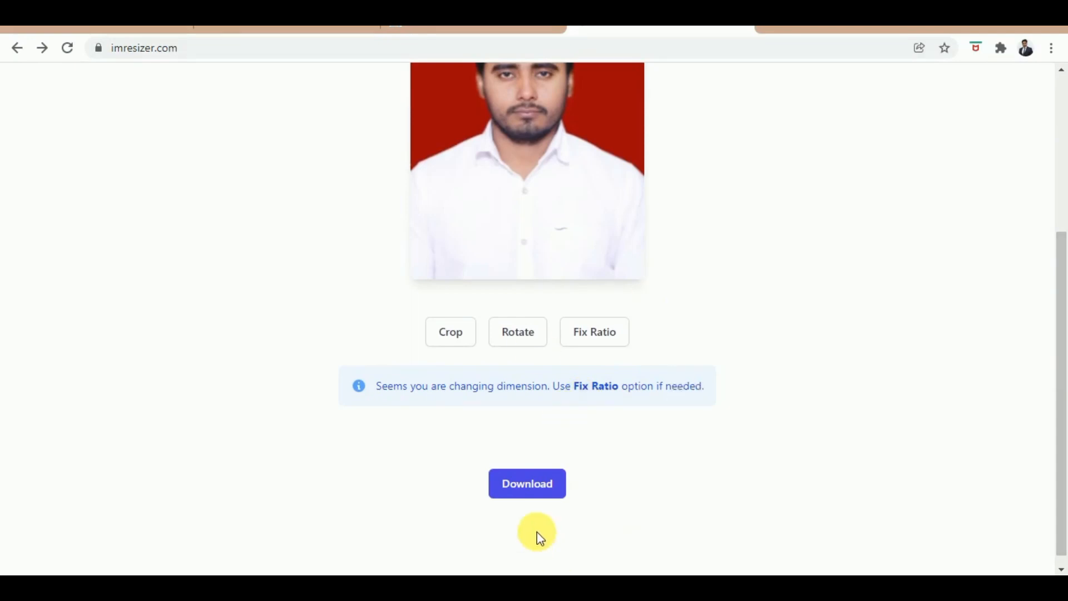
{"action": "left_click", "coordinate": [528, 481]}
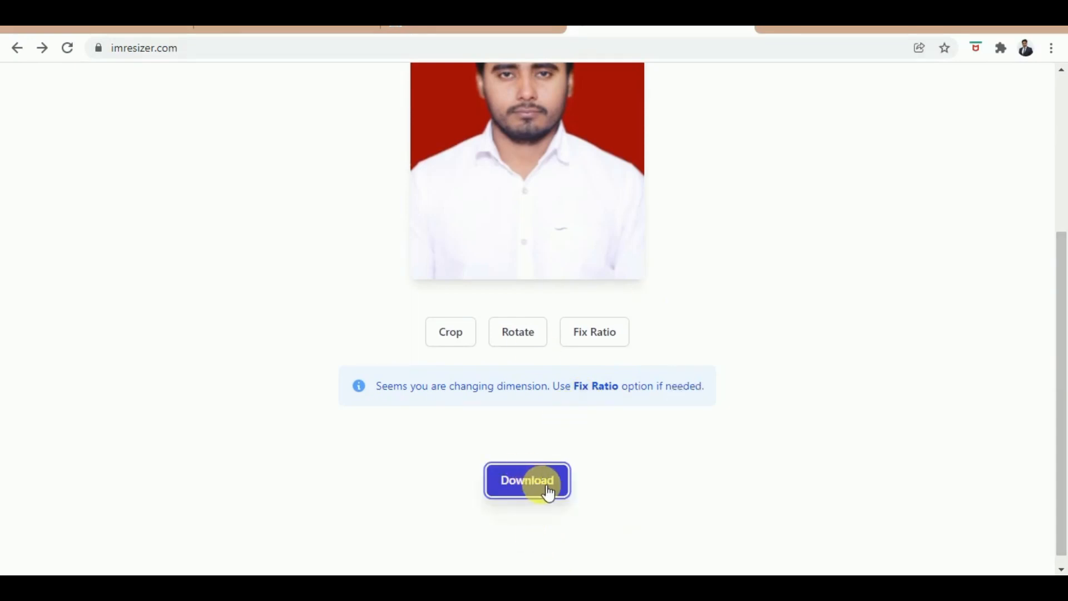
{"action": "left_click", "coordinate": [548, 492]}
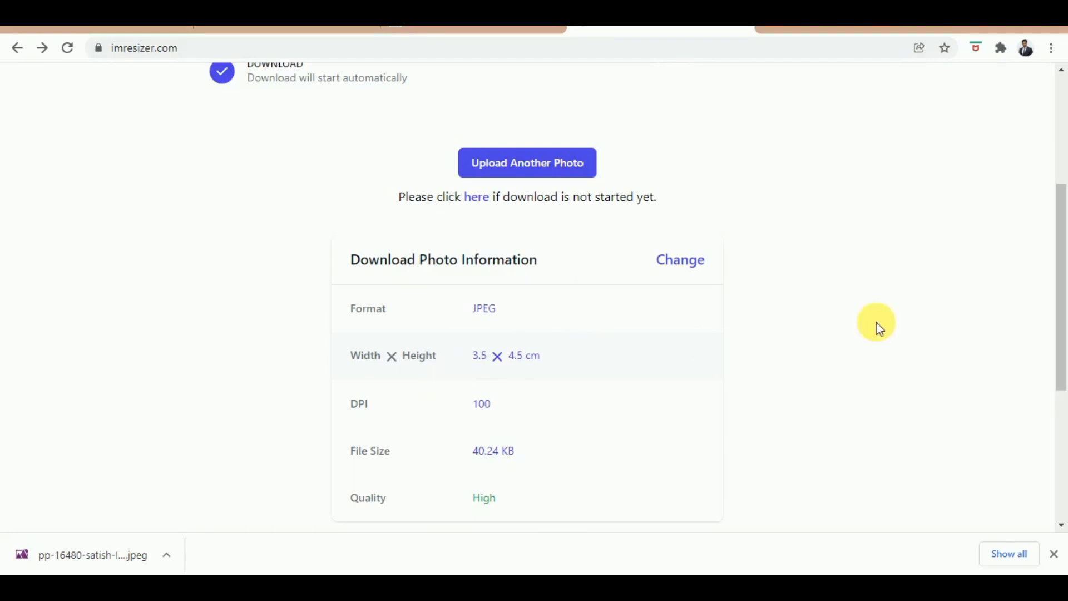
Step: With the resized photo uploaded, answer Yes to question 27 and agree to the declaration
{"action": "left_click_drag", "start_coordinate": [1061, 302], "coordinate": [1062, 407]}
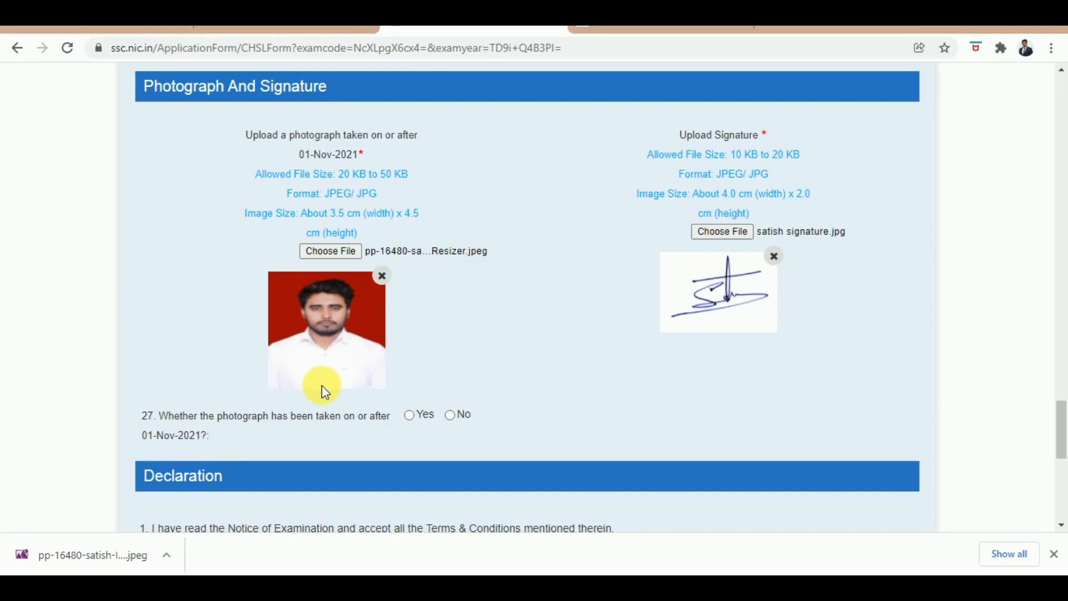
{"action": "left_click", "coordinate": [415, 419]}
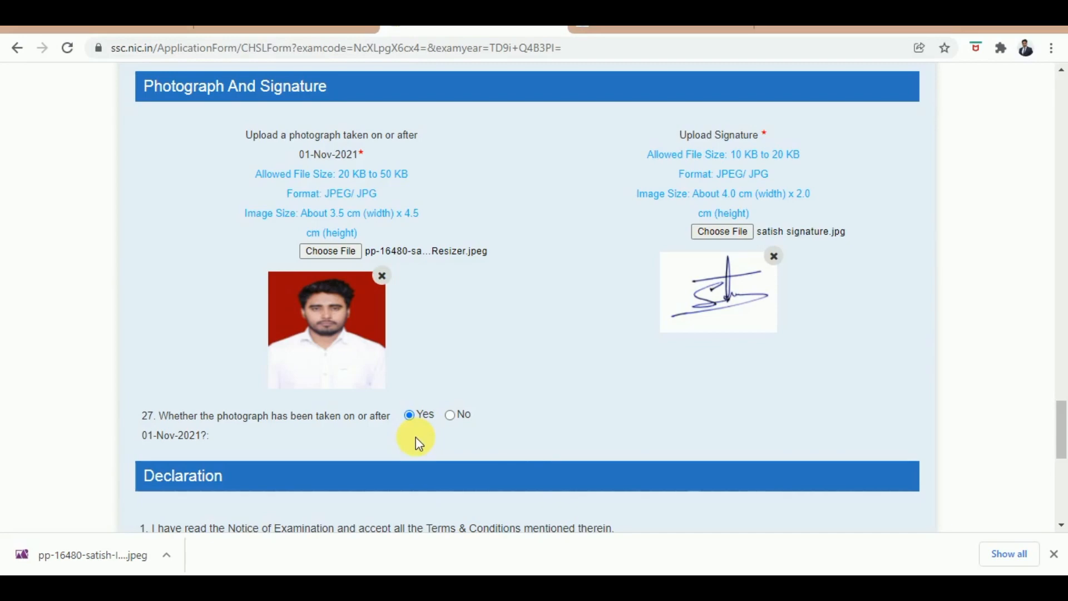
{"action": "scroll", "coordinate": [887, 343], "scroll_direction": "down", "scroll_amount": 6}
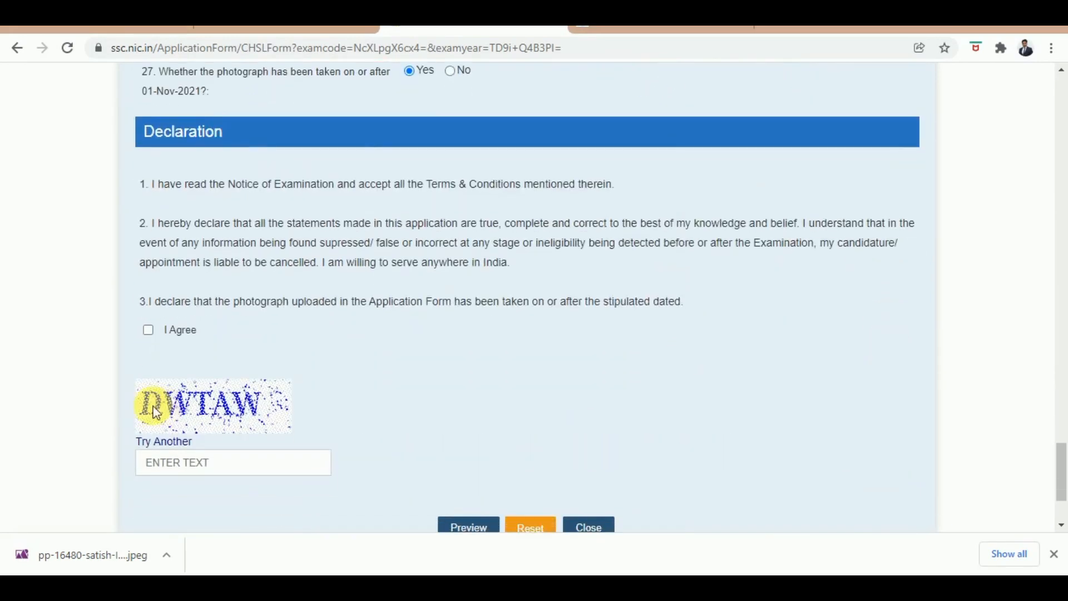
{"action": "left_click", "coordinate": [149, 332]}
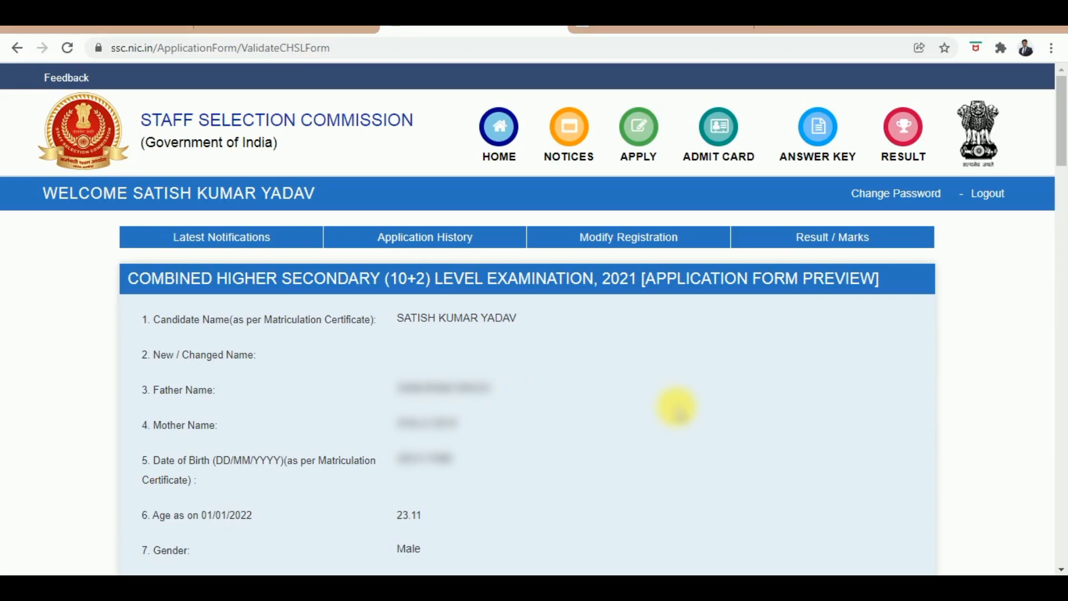
Step: Review the CHSL 2021 form preview, submit it and confirm the final submission
{"action": "left_click_drag", "start_coordinate": [1060, 108], "coordinate": [1056, 518]}
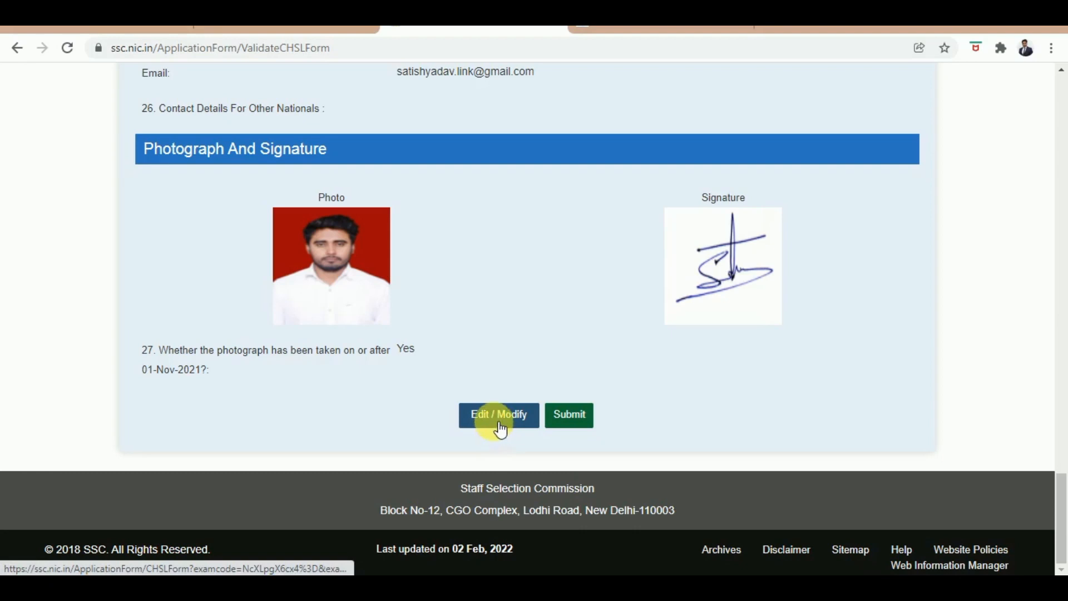
{"action": "left_click", "coordinate": [565, 421]}
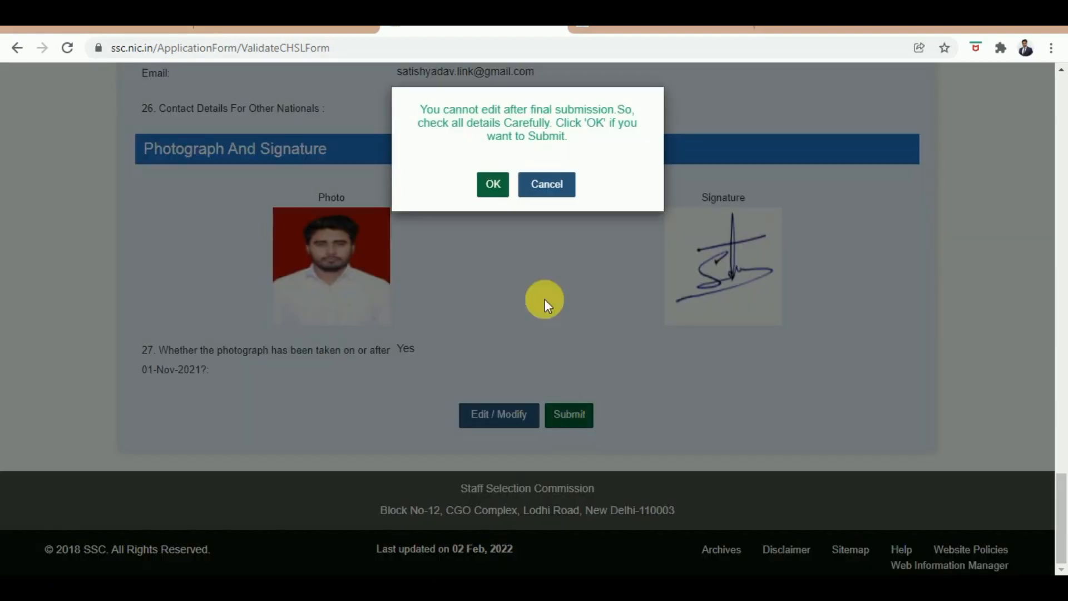
{"action": "left_click", "coordinate": [495, 187]}
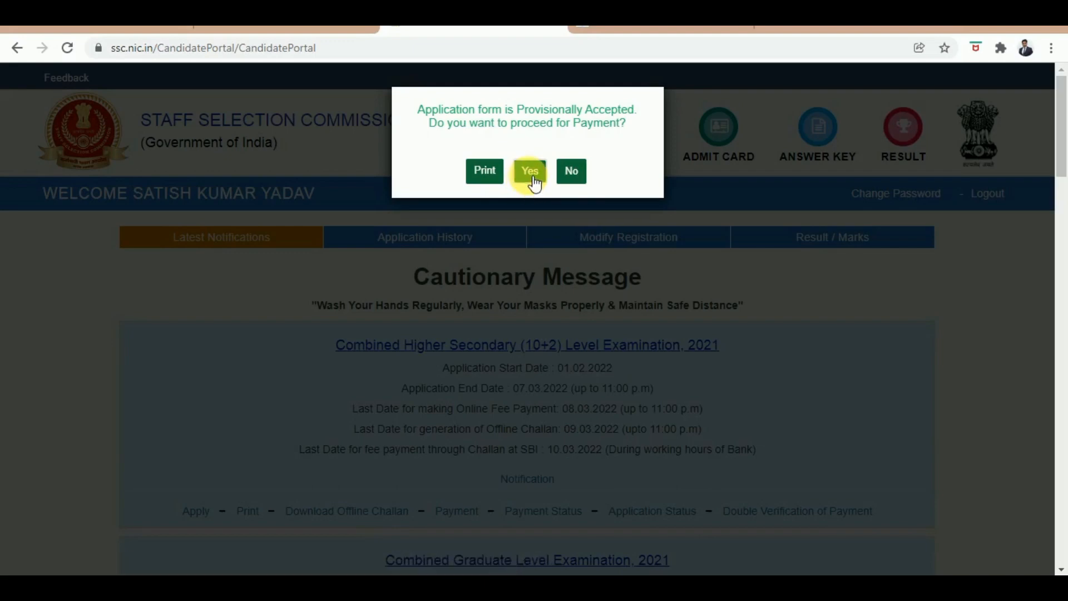
Step: Proceed to pay the Rs 100 fee using the Online payment mode
{"action": "left_click", "coordinate": [532, 179]}
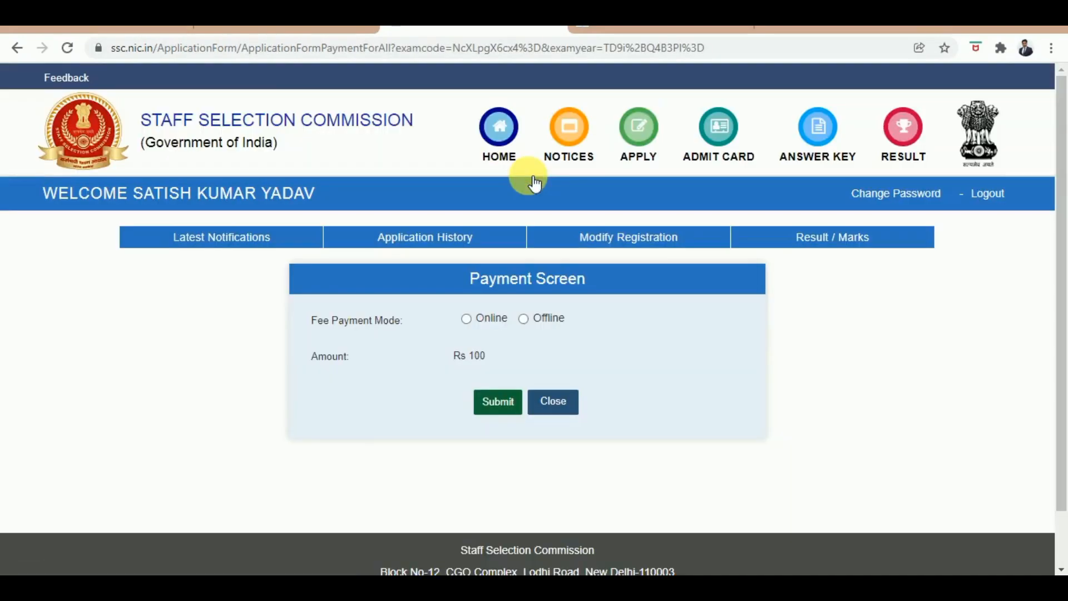
{"action": "left_click", "coordinate": [471, 322]}
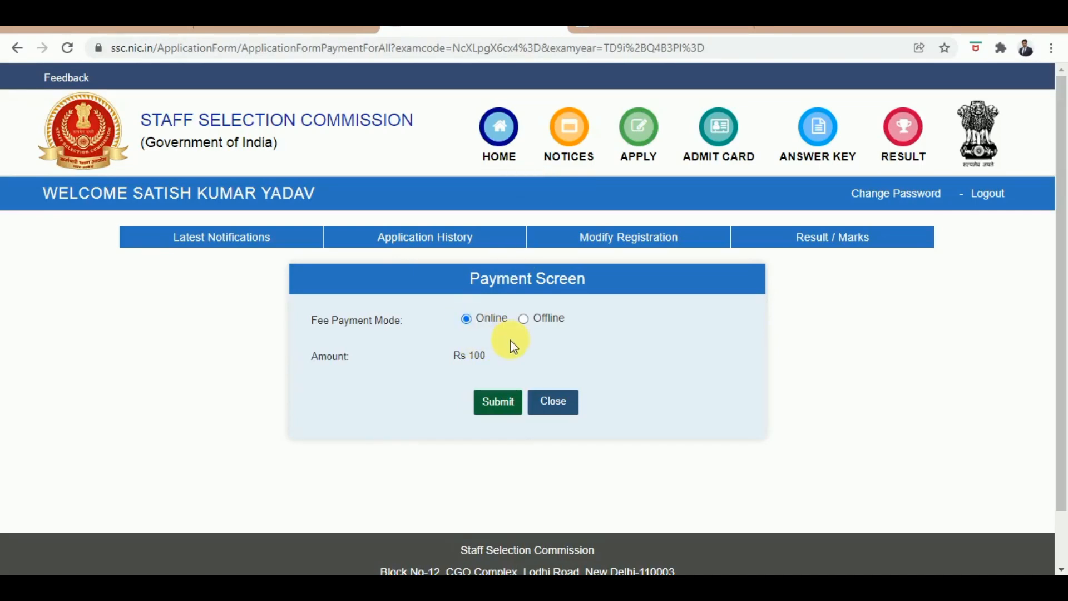
{"action": "left_click", "coordinate": [509, 411]}
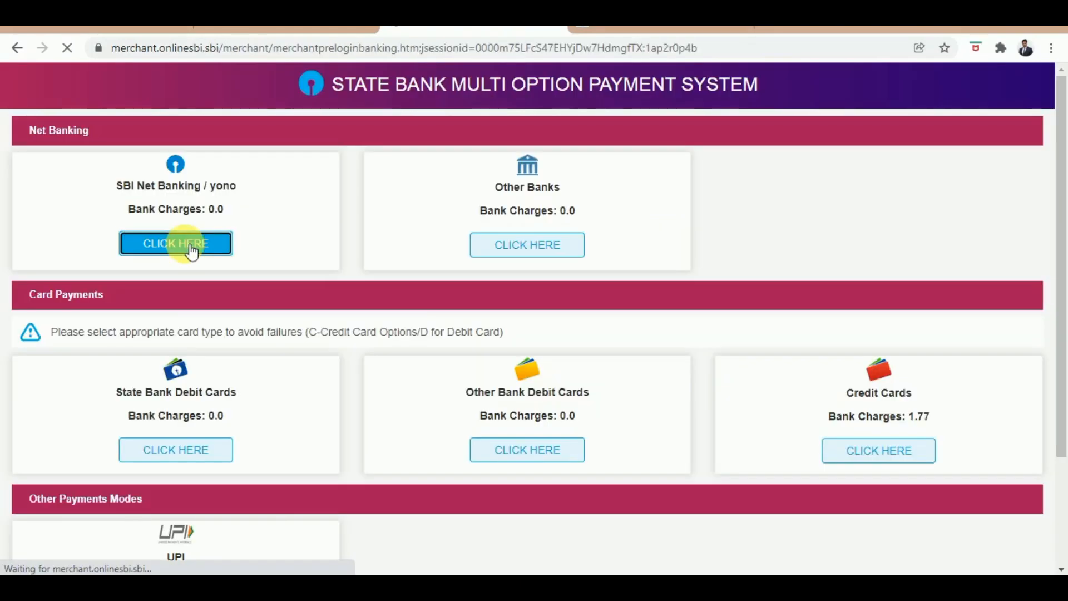
Step: Choose SBI Net Banking, log in, and confirm the Rs 100 Staff Selection Commission debit
{"action": "left_click", "coordinate": [176, 243]}
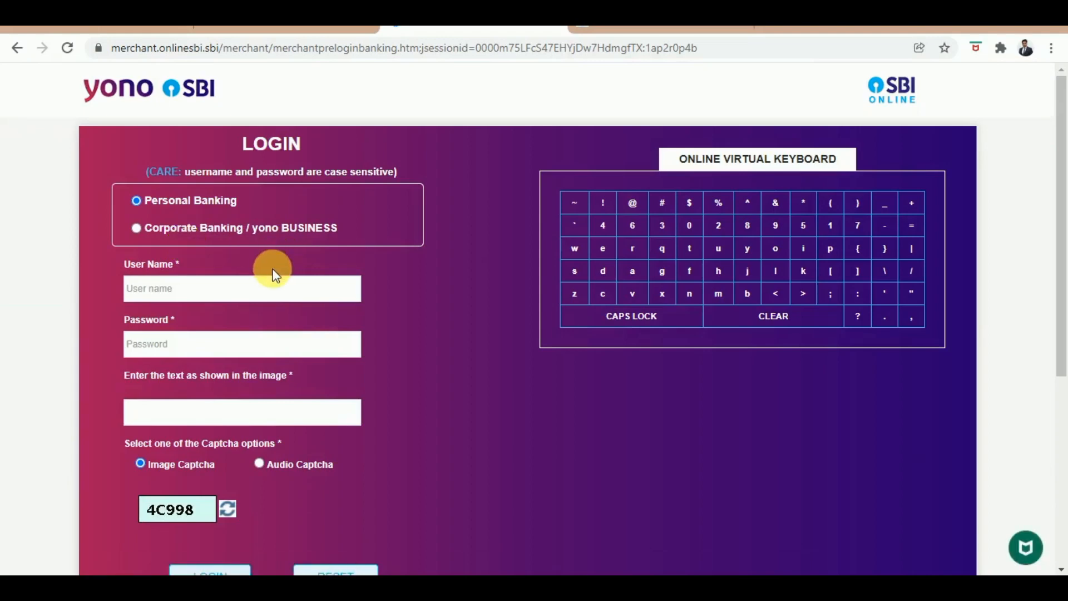
{"action": "left_click", "coordinate": [245, 290]}
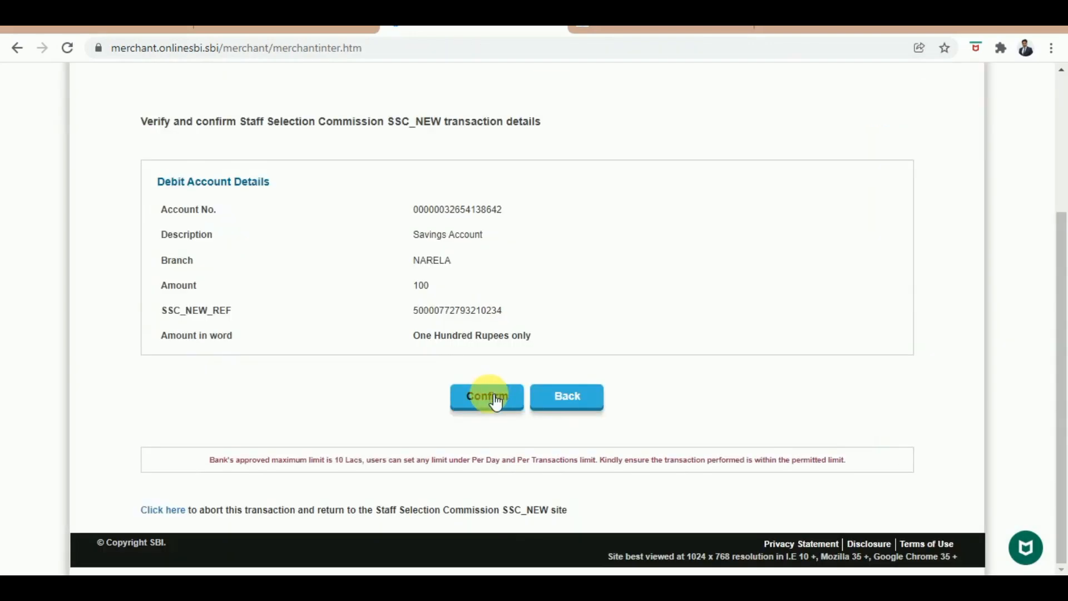
{"action": "left_click", "coordinate": [489, 397]}
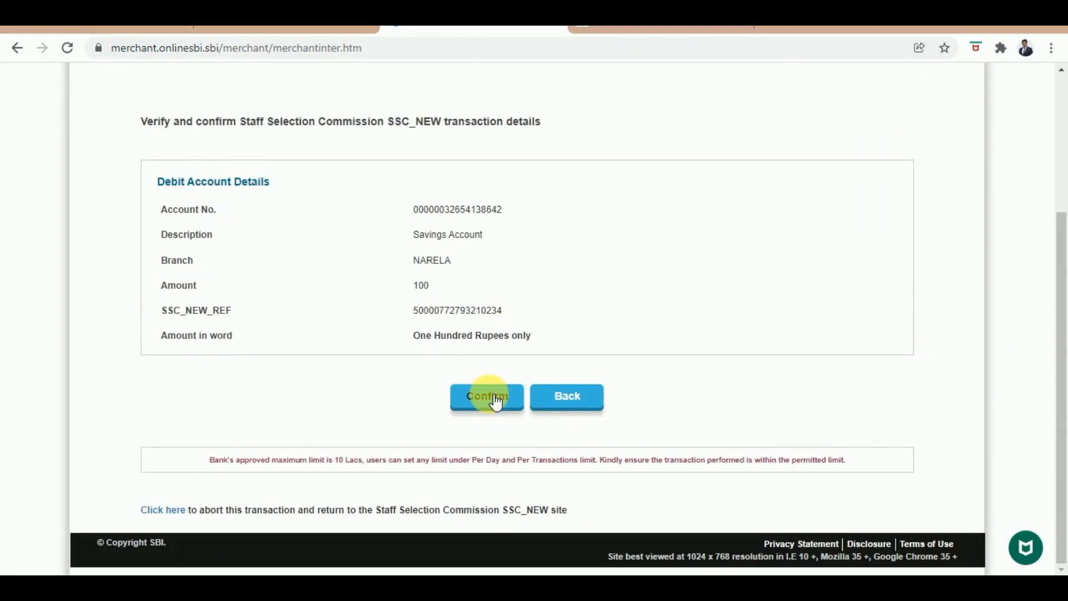